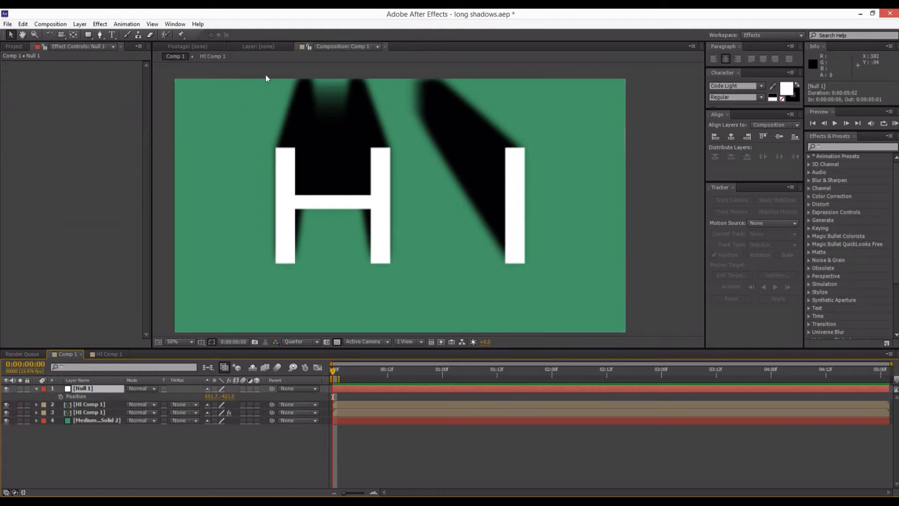
# Move the Null 1 light-source control down between the uprights of the H, to about 640, 426.
pyautogui.moveTo(383, 94); pyautogui.dragTo(420, 207)
pyautogui.scroll(4, 420, 210)
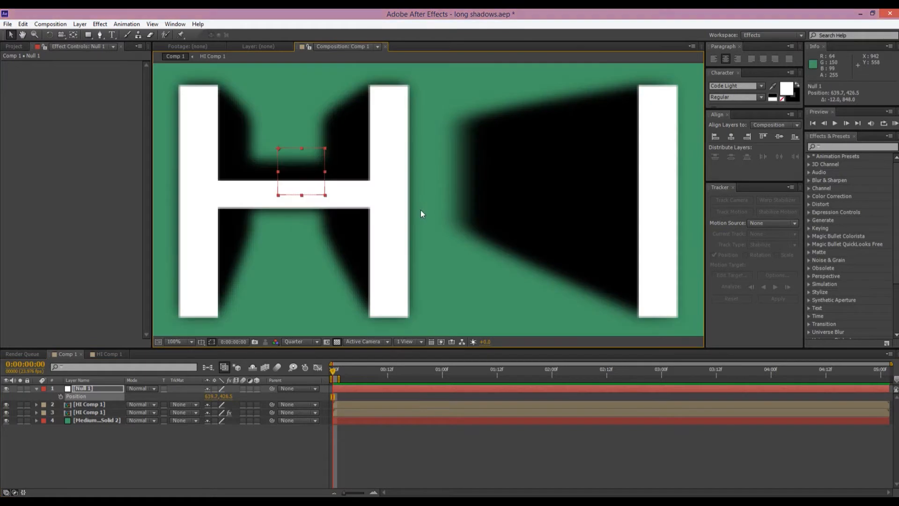
pyautogui.scroll(-2, 420, 210)
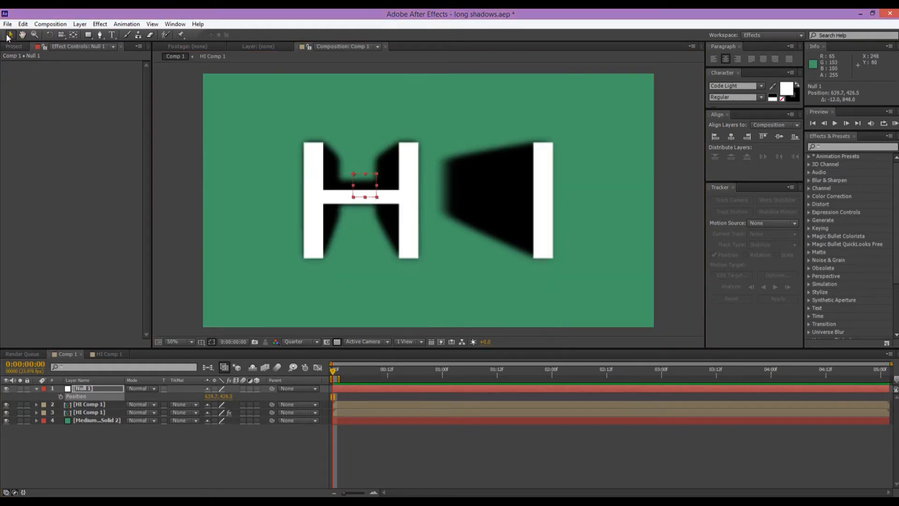
# Create a new 1920 × 1080 composition at 23.976 fps named Comp 2.
pyautogui.click(15, 46)
pyautogui.click(33, 344)
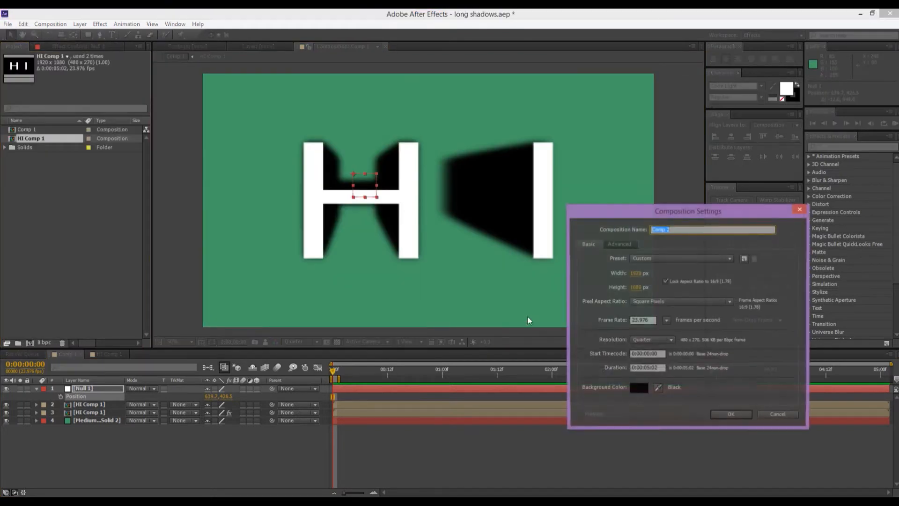
pyautogui.click(729, 420)
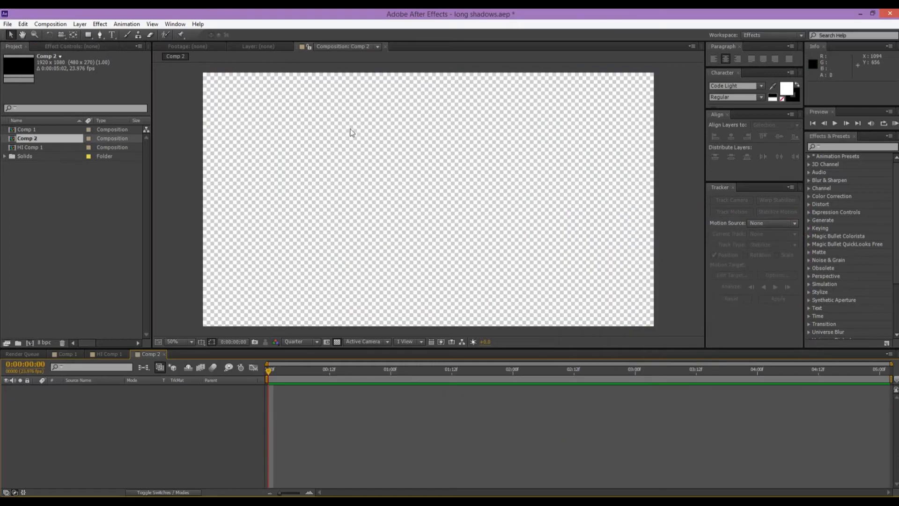
# Add a text layer reading "TEXT", stretch it taller and move it to the middle of the frame, at about 960, 660.
pyautogui.click(112, 35)
pyautogui.click(336, 216)
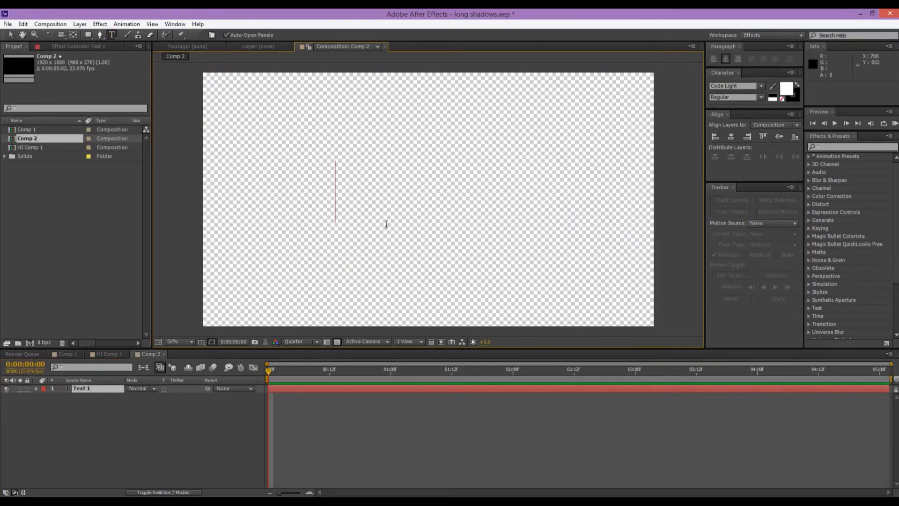
pyautogui.write('TEXT')
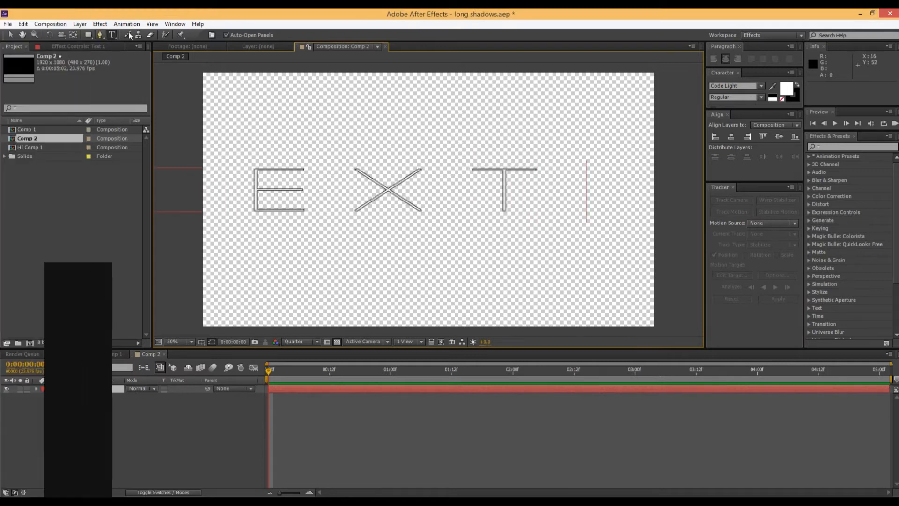
pyautogui.click(10, 37)
pyautogui.moveTo(337, 167); pyautogui.dragTo(366, 145)
pyautogui.moveTo(372, 177); pyautogui.dragTo(458, 192)
# Set the preview resolution to Full and turn off the transparency grid.
pyautogui.click(312, 345)
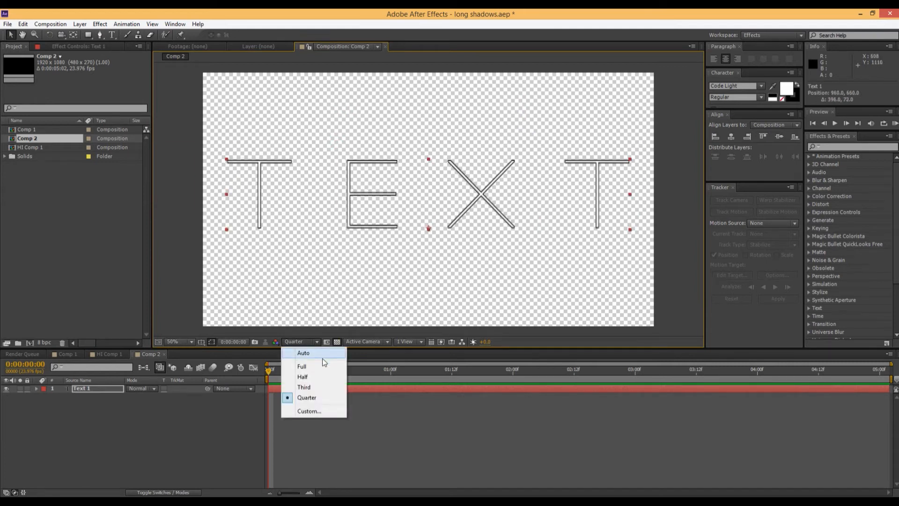
pyautogui.click(323, 364)
pyautogui.click(337, 342)
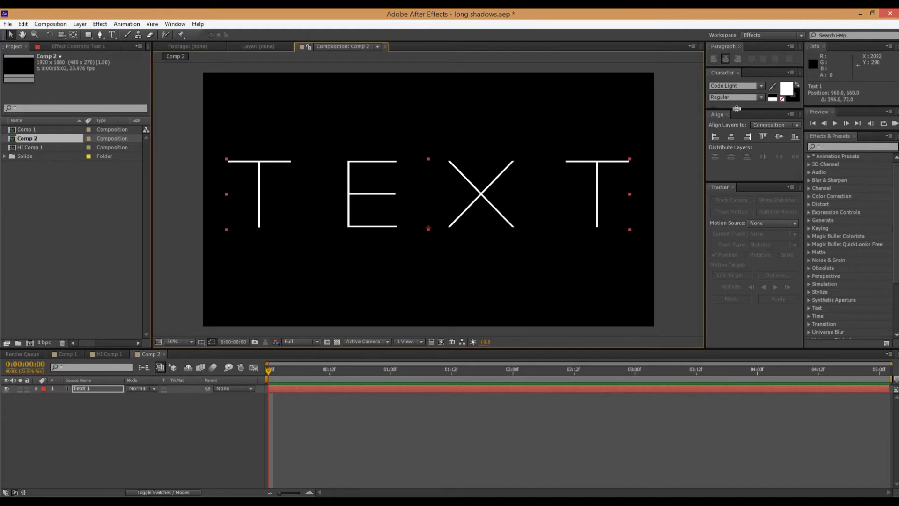
# Reveal the remaining character settings and set the text's stroke width to 0 px.
pyautogui.moveTo(737, 108); pyautogui.dragTo(737, 200)
pyautogui.click(724, 135)
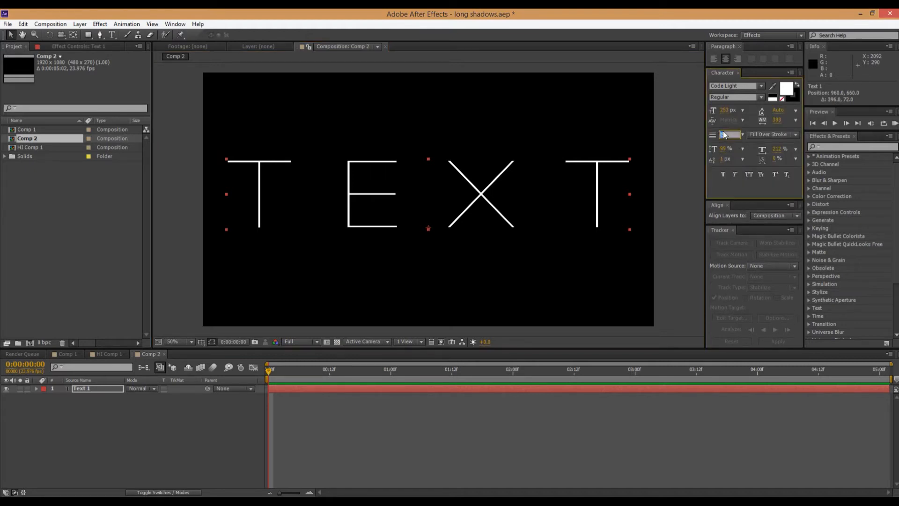
pyautogui.write('0')
pyautogui.press('Return')
# Change the text's font to Franchise and stretch the text wider across the frame.
pyautogui.scroll(-6, 742, 85)
pyautogui.scroll(-4, 741, 85)
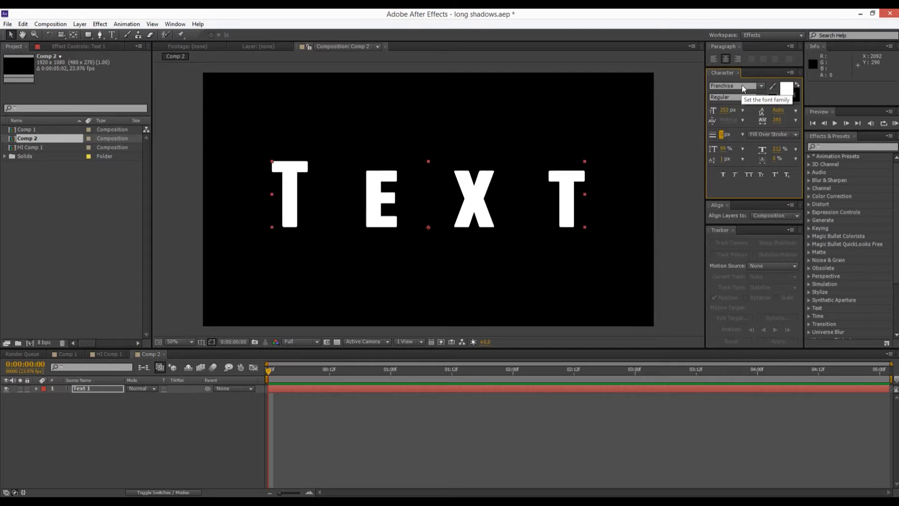
pyautogui.scroll(-1, 742, 85)
pyautogui.scroll(1, 742, 86)
pyautogui.moveTo(586, 194); pyautogui.dragTo(625, 206)
pyautogui.click(600, 234)
# Pre-compose the text layer, moving all attributes into the new composition, and continue in Comp 2.
pyautogui.click(85, 388)
pyautogui.press('Return')
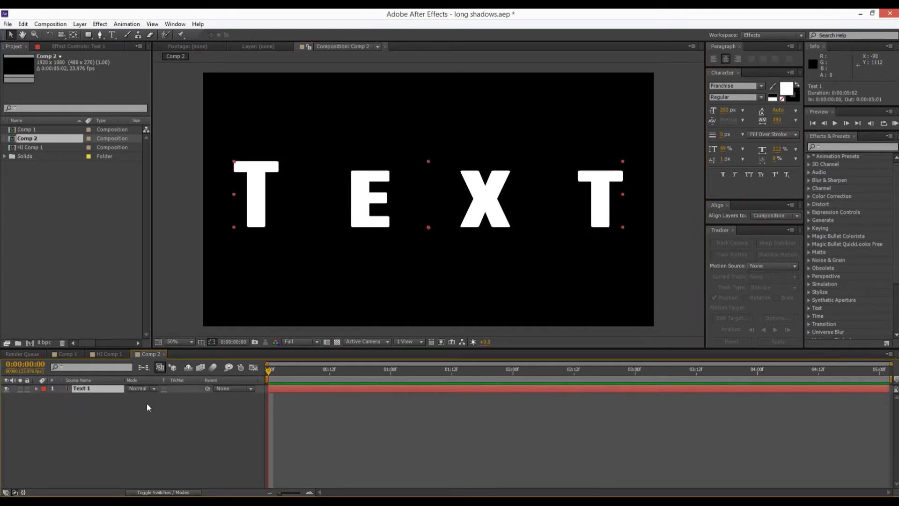
pyautogui.rightClick(111, 393)
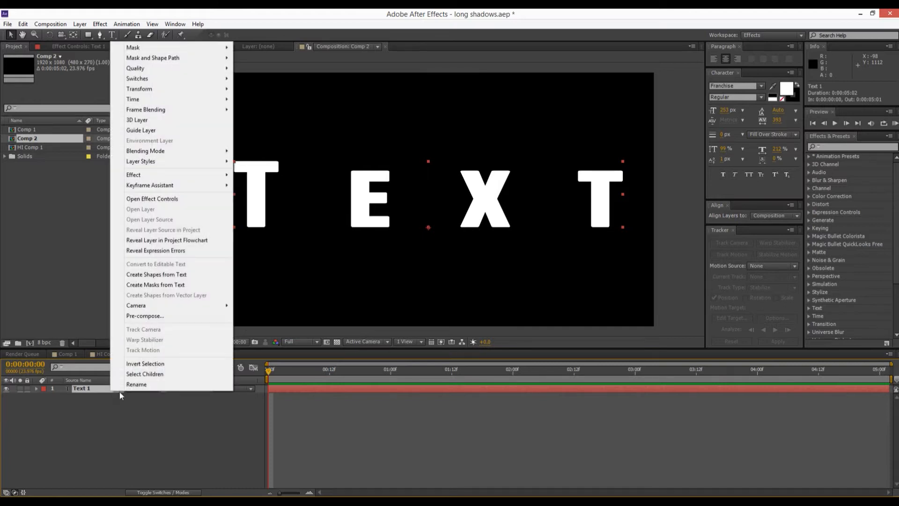
pyautogui.click(162, 314)
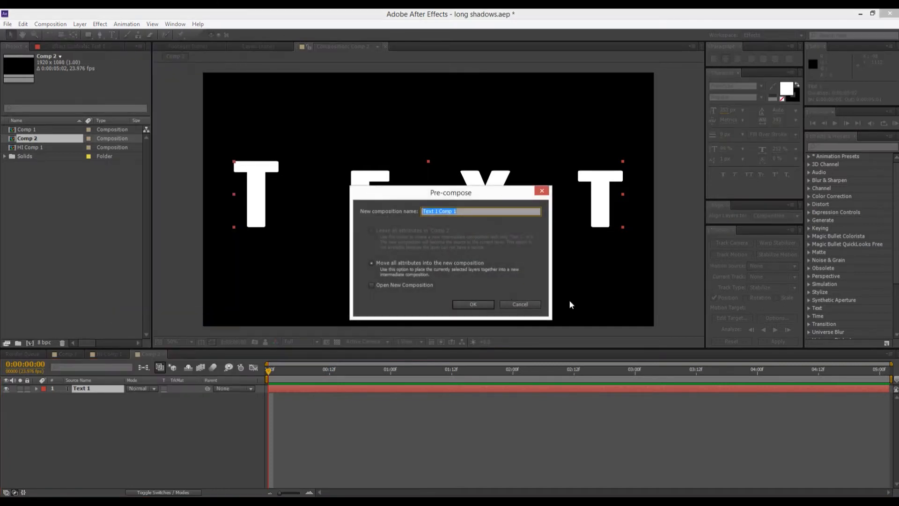
pyautogui.click(490, 304)
pyautogui.doubleClick(99, 389)
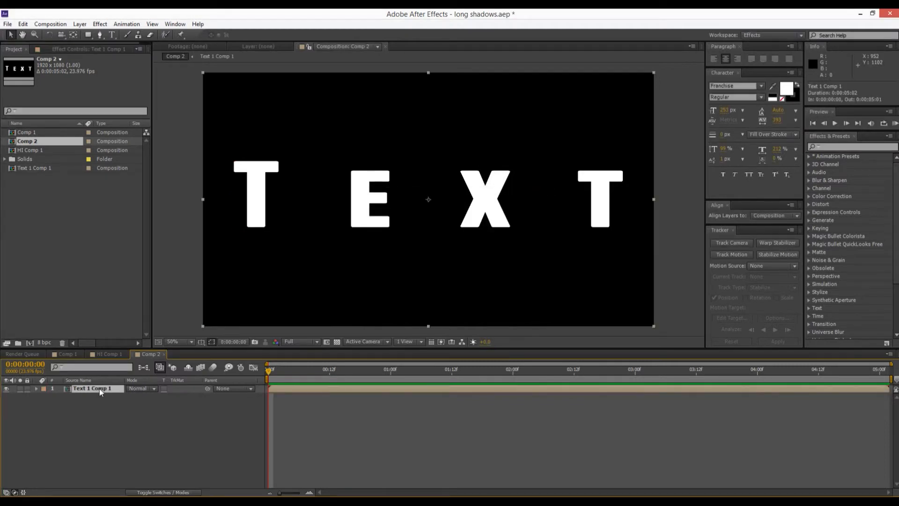
pyautogui.click(215, 354)
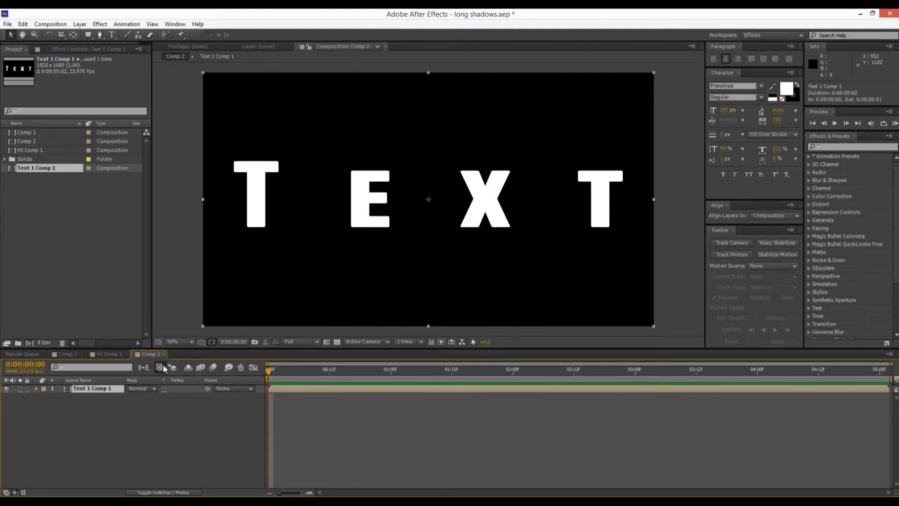
# Add a 1920 × 1080 px light yellow solid and place it beneath the pre-composed text as the background.
pyautogui.rightClick(92, 437)
pyautogui.moveTo(142, 337)
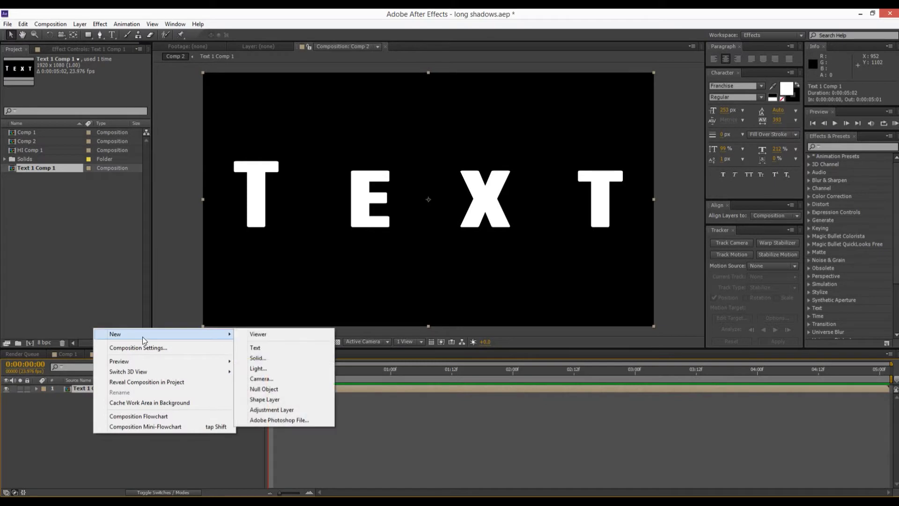
pyautogui.click(269, 356)
pyautogui.click(74, 282)
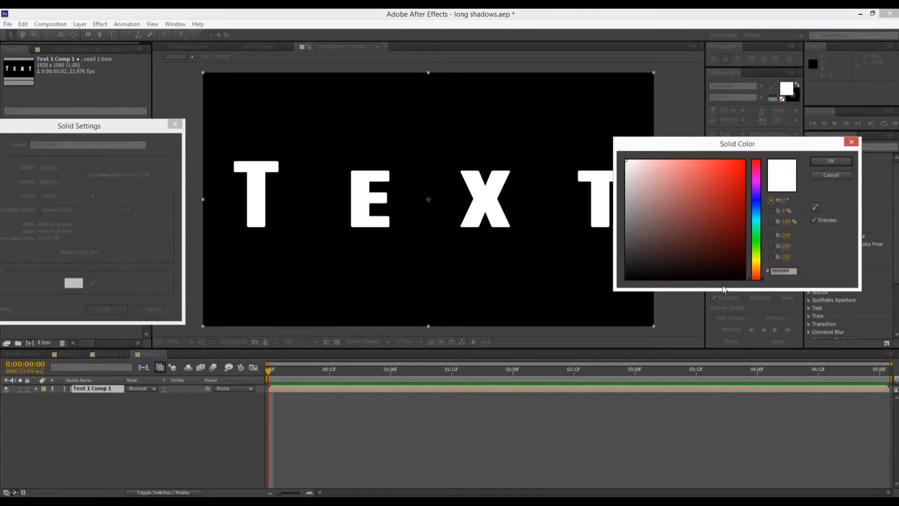
pyautogui.click(754, 261)
pyautogui.click(690, 161)
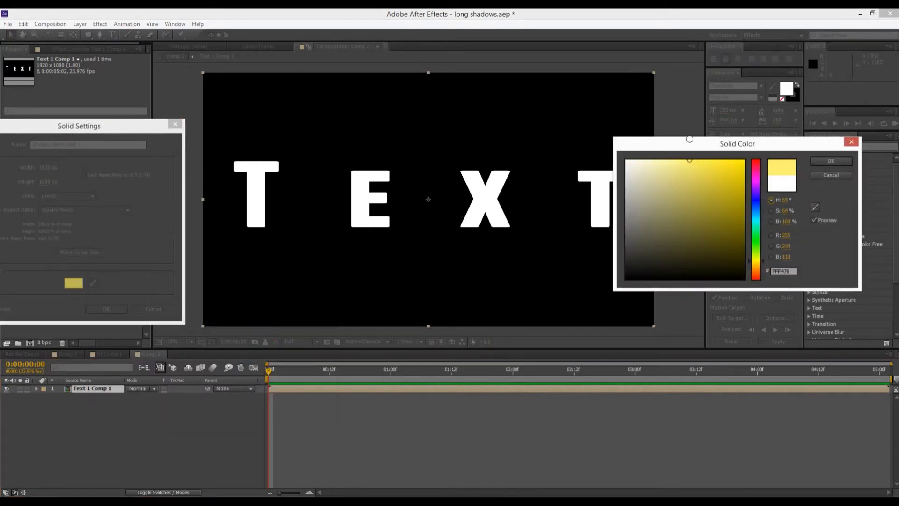
pyautogui.click(831, 161)
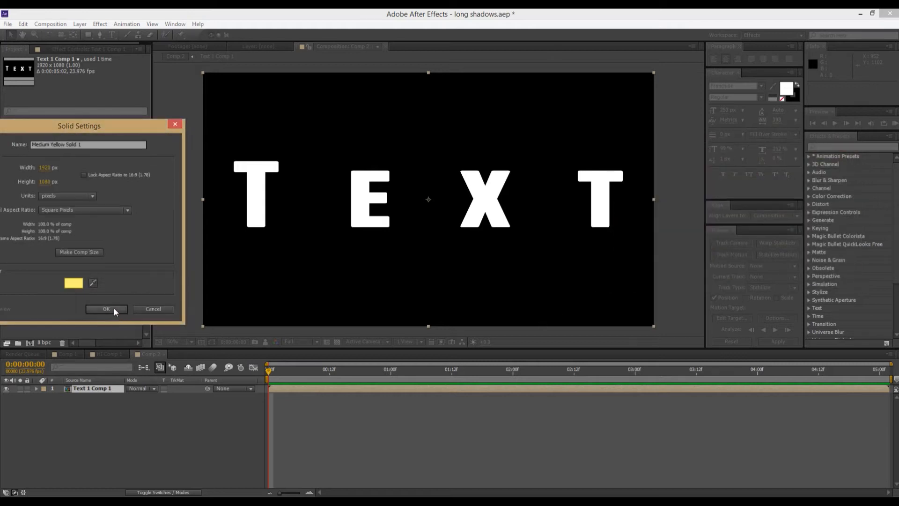
pyautogui.click(107, 309)
pyautogui.moveTo(94, 389); pyautogui.dragTo(101, 400)
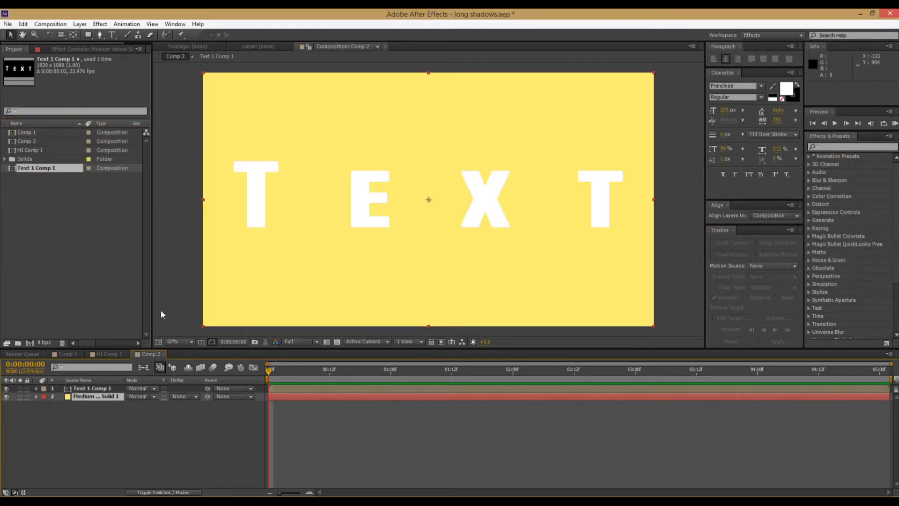
# Find the Fill effect and apply it to the pre-composed text layer.
pyautogui.click(89, 388)
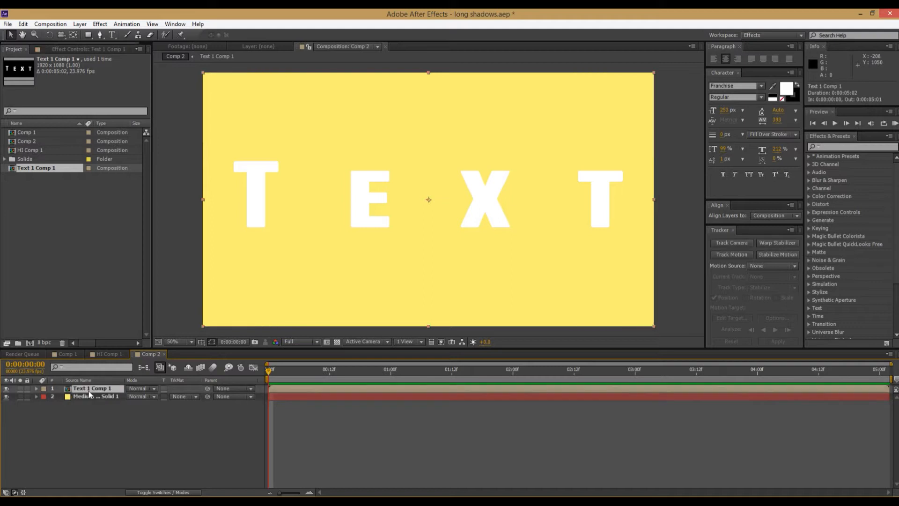
pyautogui.click(844, 147)
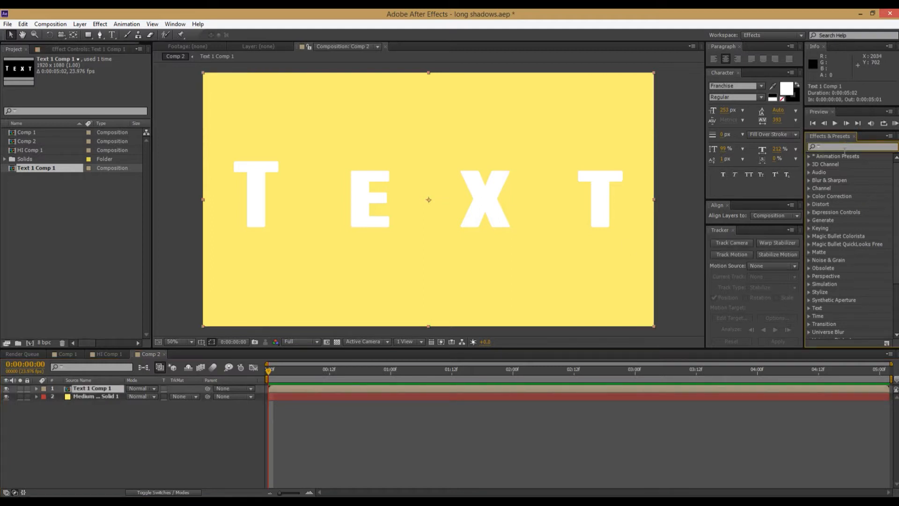
pyautogui.write('fill')
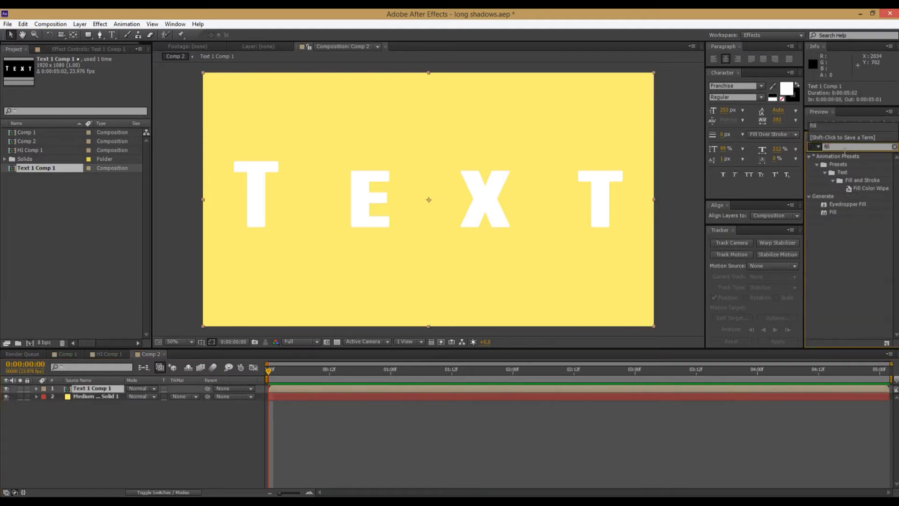
pyautogui.moveTo(834, 213); pyautogui.dragTo(116, 388)
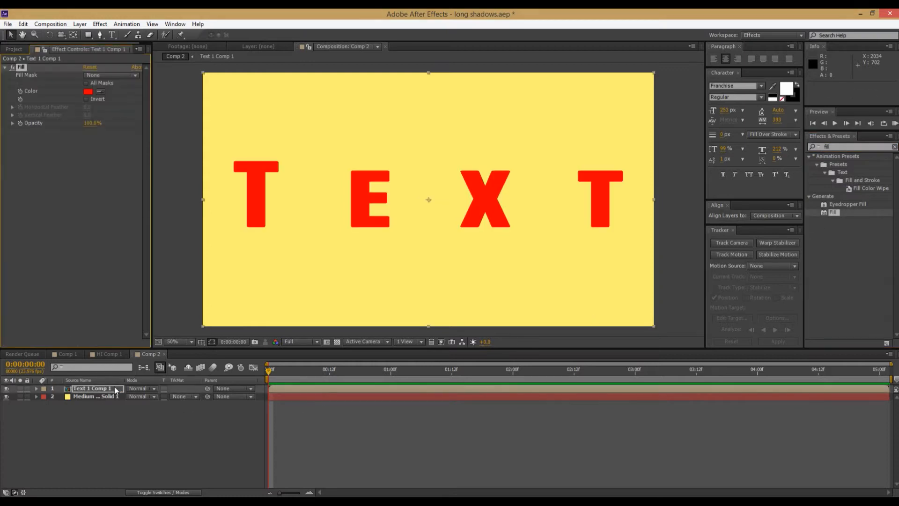
# Set the Fill effect's color to the light red FF3A3A.
pyautogui.click(88, 92)
pyautogui.write('00DEFF')
pyautogui.moveTo(719, 192)
pyautogui.mouseDown()
pyautogui.moveTo(699, 124)
pyautogui.moveTo(683, 124)
pyautogui.mouseUp()
pyautogui.moveTo(758, 204); pyautogui.dragTo(761, 282)
pyautogui.moveTo(705, 180); pyautogui.dragTo(718, 146)
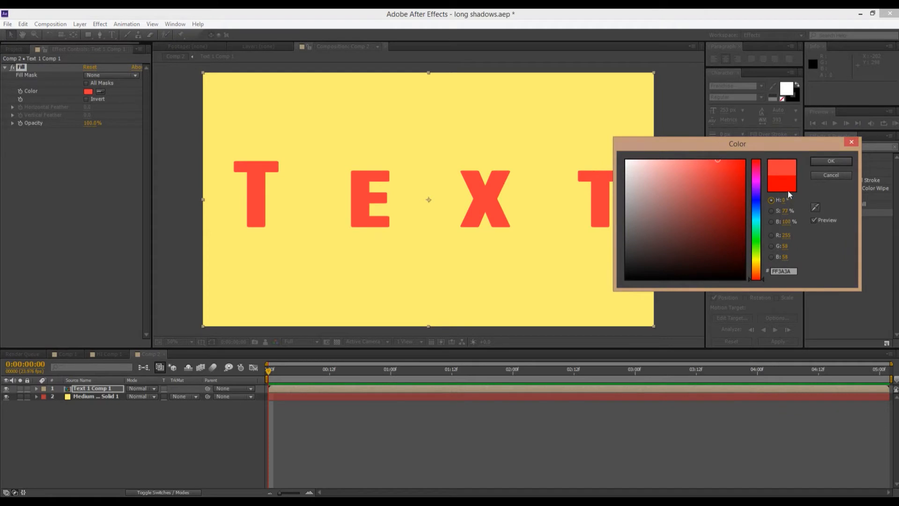
pyautogui.click(832, 162)
# Duplicate the filled Text 1 Comp 1 layer in Comp 2.
pyautogui.press(',')
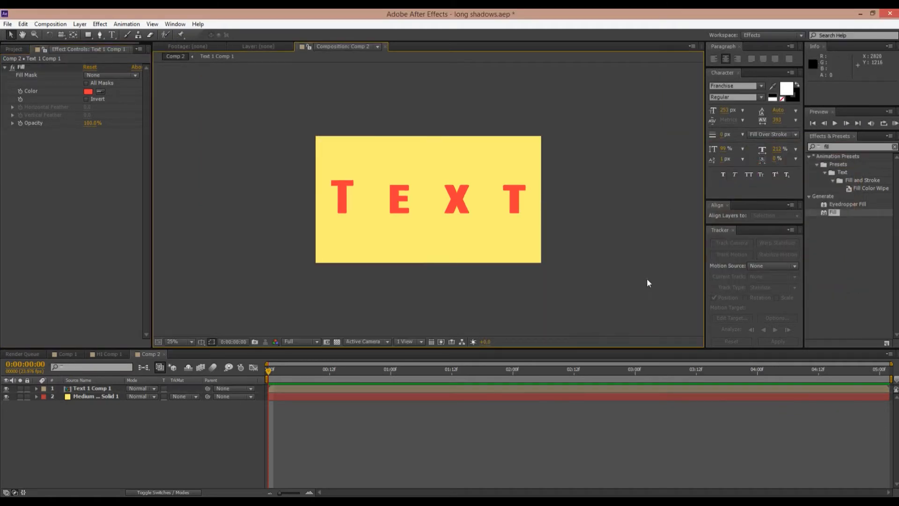
pyautogui.press('.')
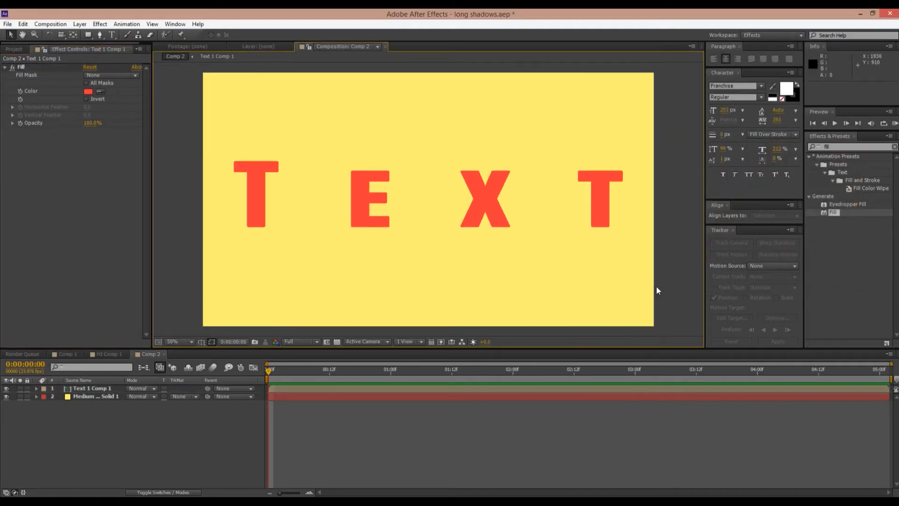
pyautogui.click(74, 389)
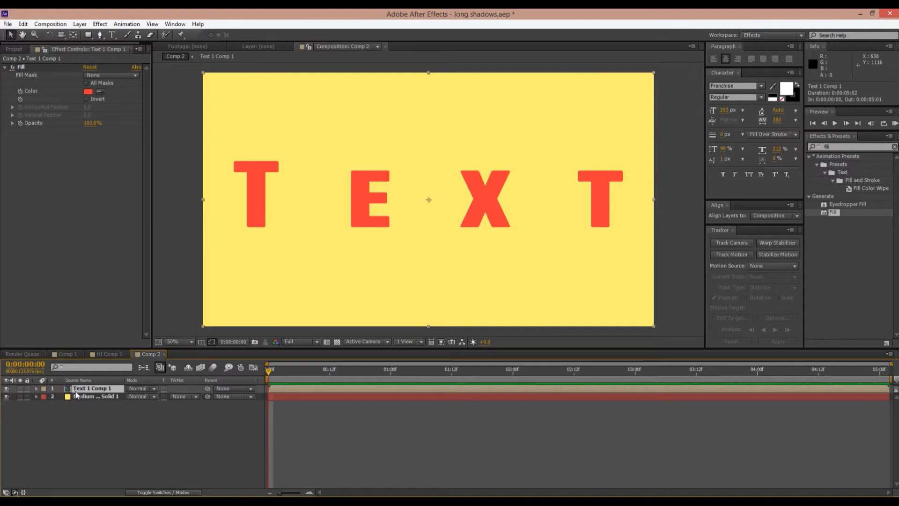
pyautogui.hotkey('ctrl', 'd')
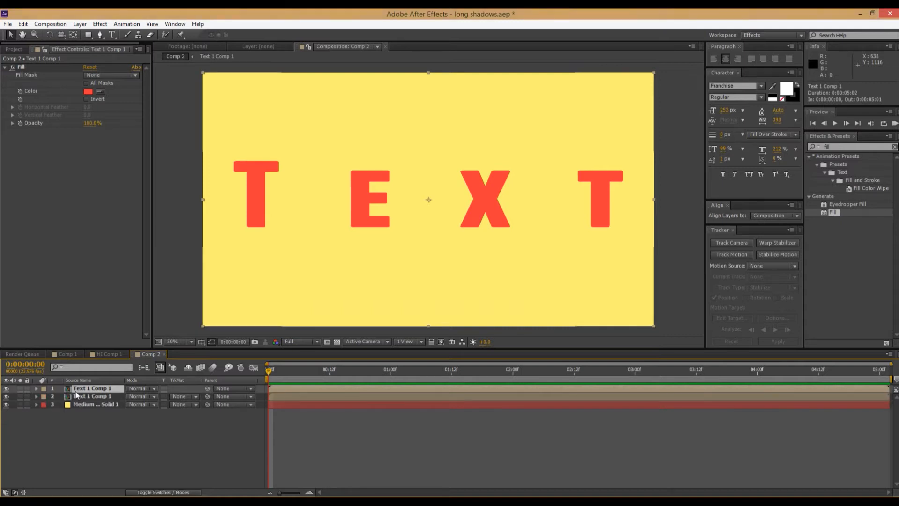
# Apply CC Radial Blur to the lower of the two text layers and set its type to Fading Zoom.
pyautogui.click(88, 397)
pyautogui.click(91, 389)
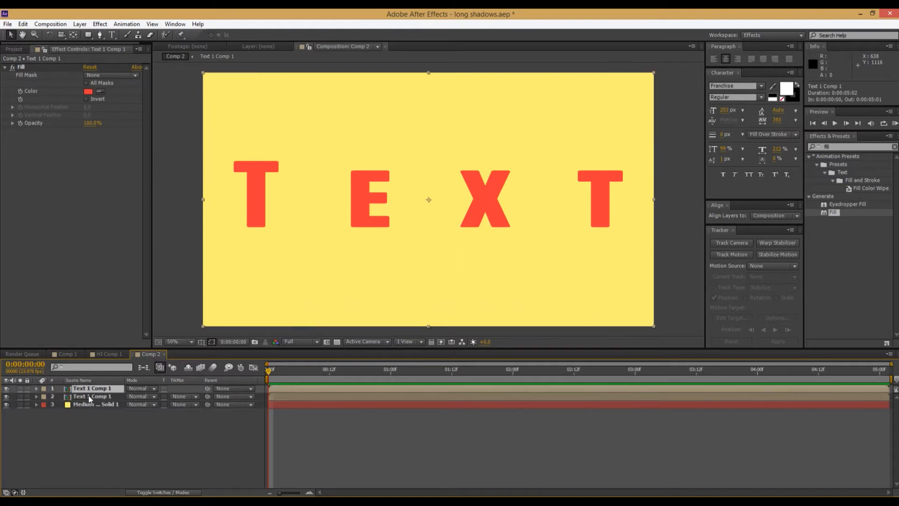
pyautogui.click(90, 397)
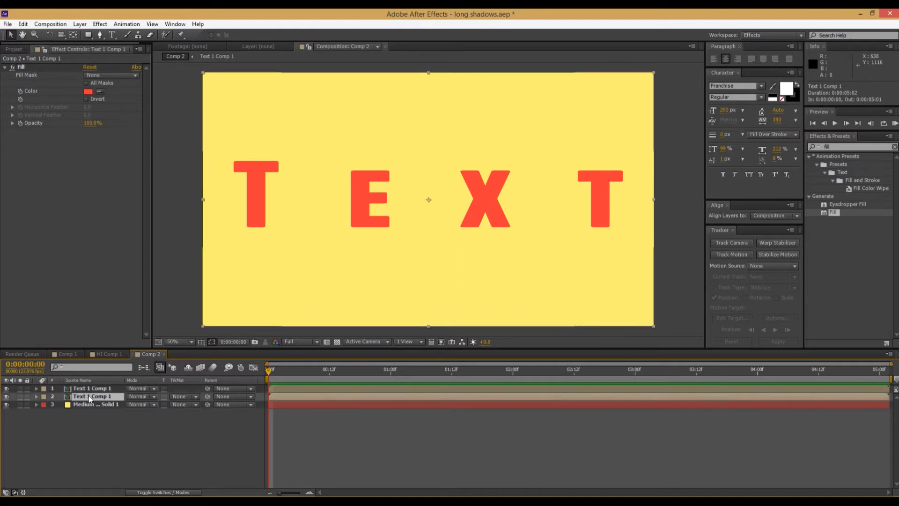
pyautogui.click(849, 148)
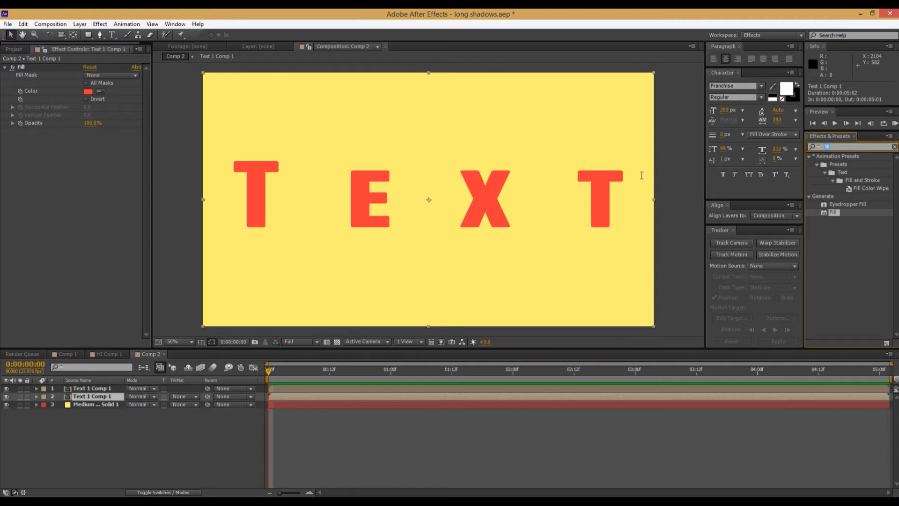
pyautogui.write('radial')
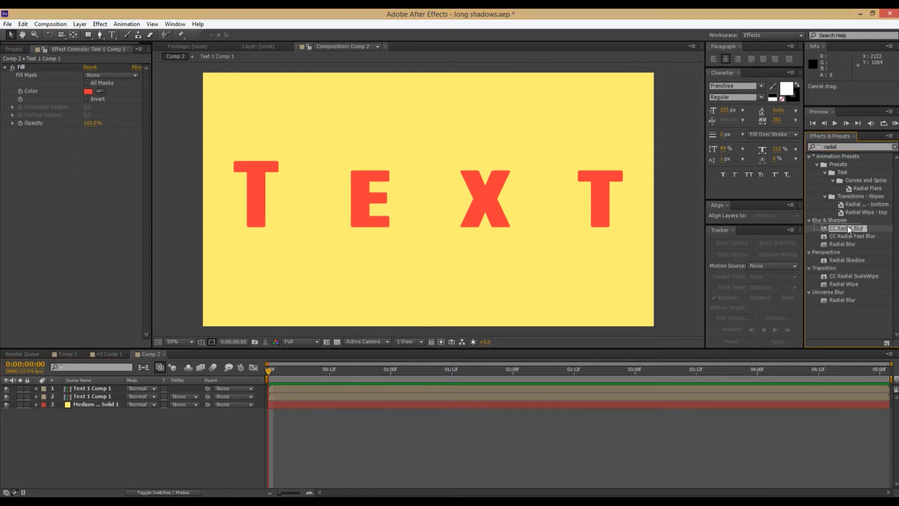
pyautogui.moveTo(847, 228); pyautogui.dragTo(92, 396)
pyautogui.click(108, 139)
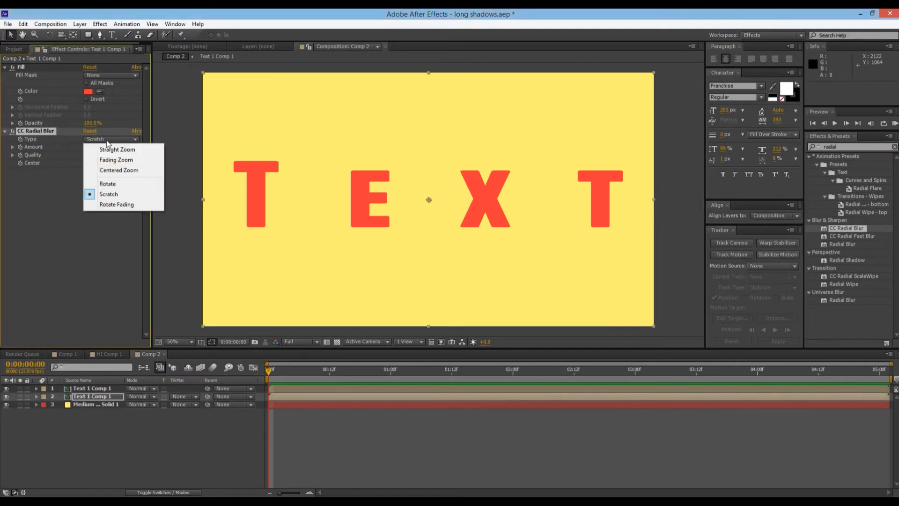
pyautogui.click(117, 160)
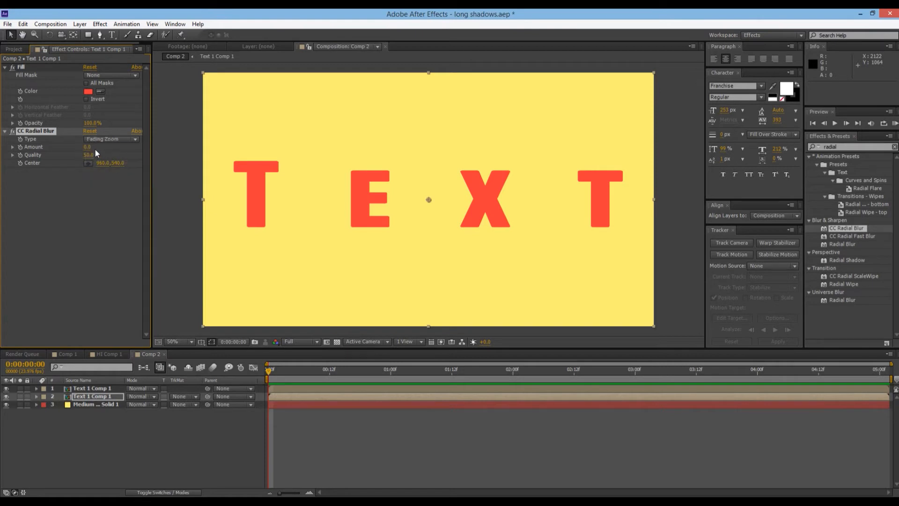
# Set the CC Radial Blur amount on the lower text layer to -249.
pyautogui.moveTo(87, 148)
pyautogui.mouseDown()
pyautogui.moveTo(64, 162)
pyautogui.moveTo(168, 157)
pyautogui.moveTo(27, 161)
pyautogui.moveTo(2, 175)
pyautogui.mouseUp()
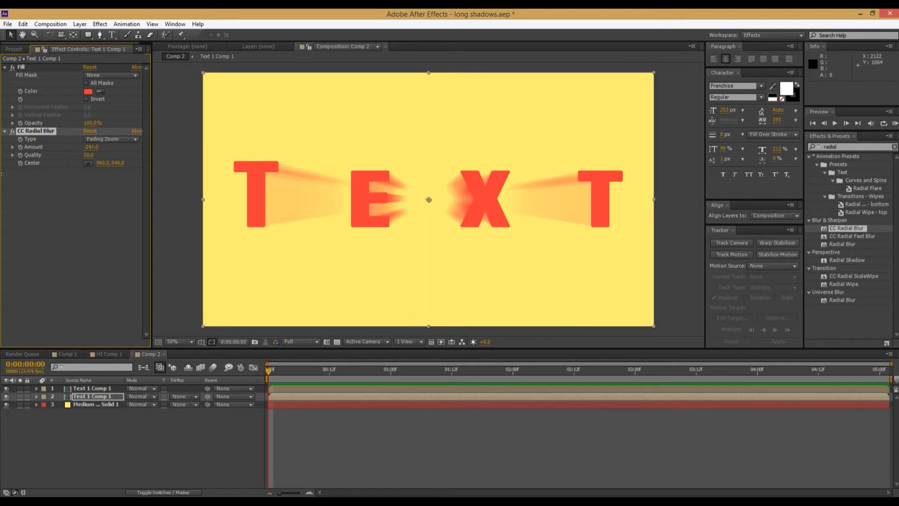
pyautogui.moveTo(2, 175); pyautogui.dragTo(2, 177)
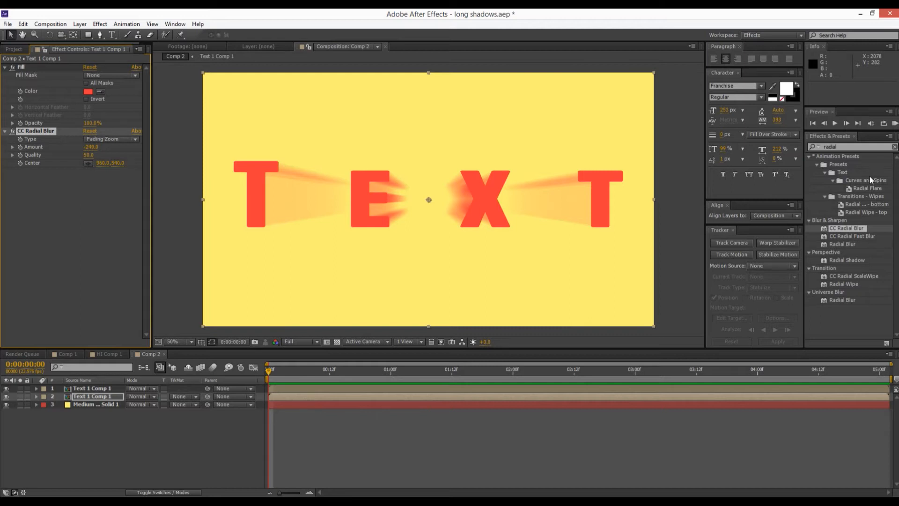
# Find the Fast Blur effect, add it after CC Radial Blur on the lower text layer, and set its blurriness to 10.
pyautogui.click(856, 146)
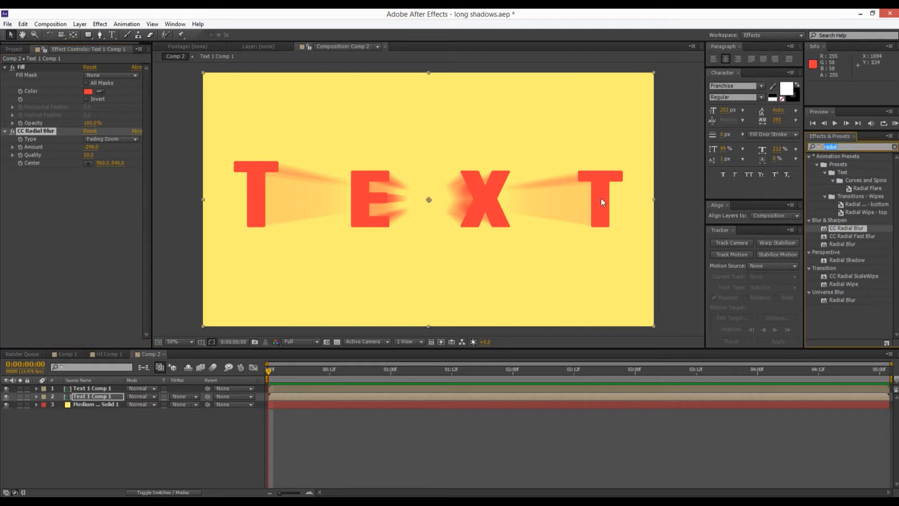
pyautogui.write('fast')
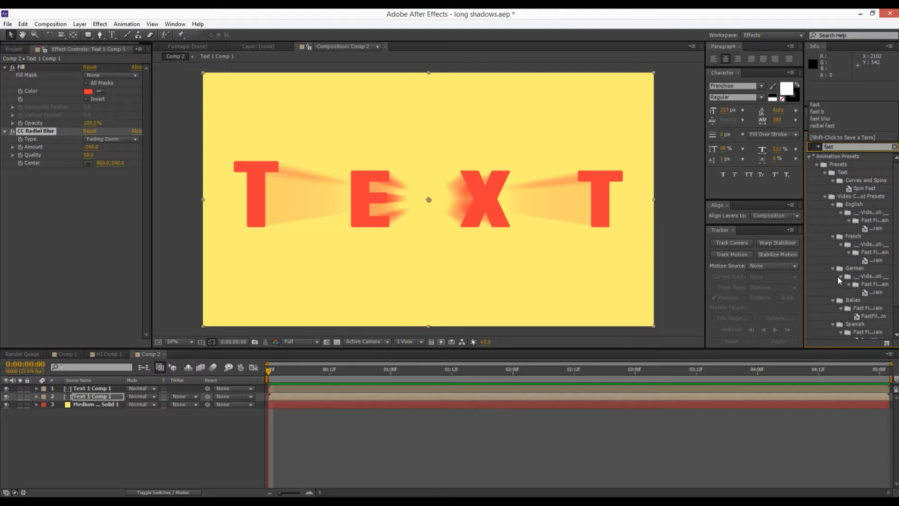
pyautogui.scroll(-2, 838, 281)
pyautogui.moveTo(840, 334); pyautogui.dragTo(90, 187)
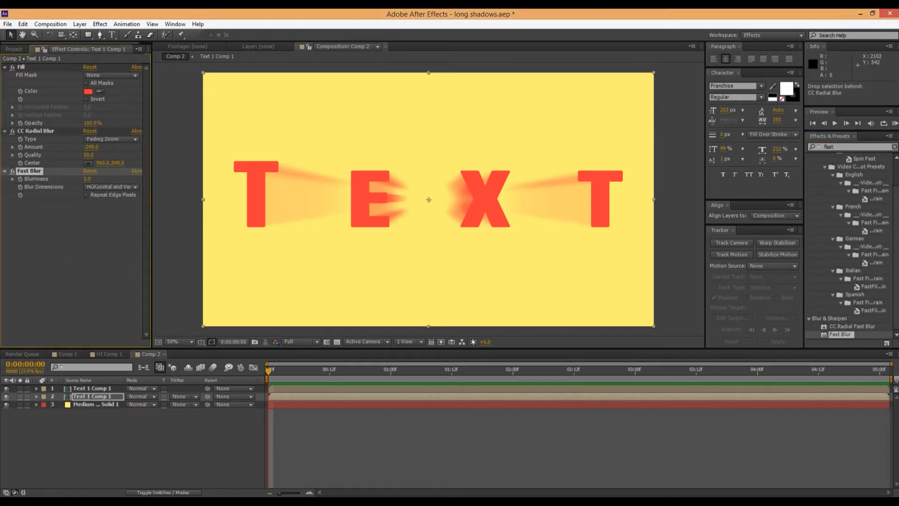
pyautogui.click(168, 240)
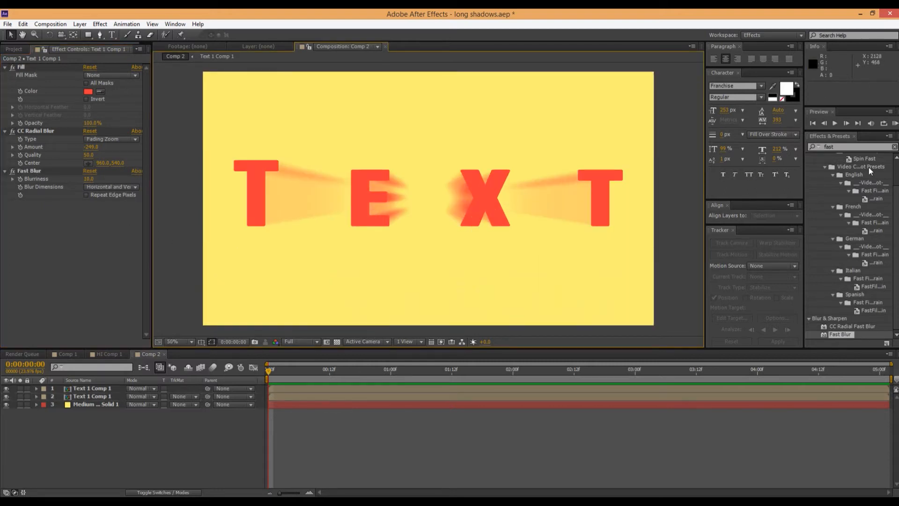
pyautogui.moveTo(38, 66); pyautogui.dragTo(77, 233)
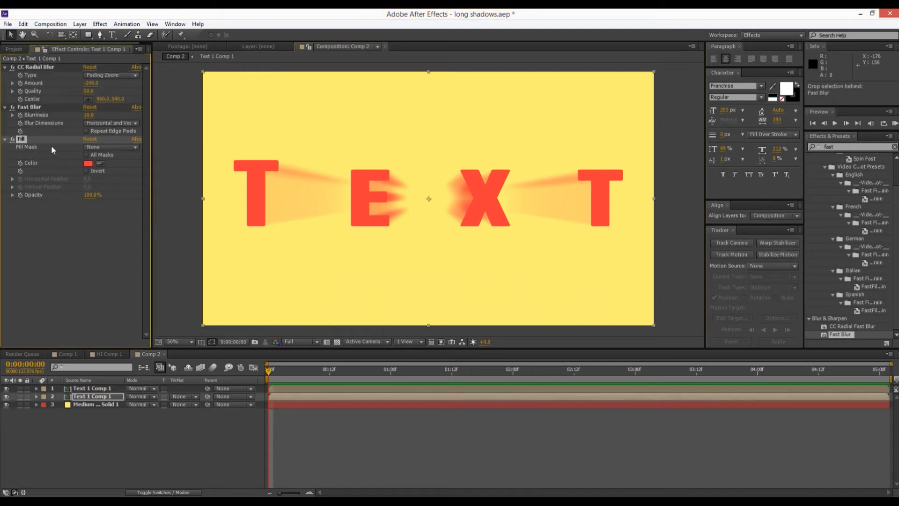
pyautogui.click(88, 164)
pyautogui.moveTo(663, 240); pyautogui.dragTo(613, 343)
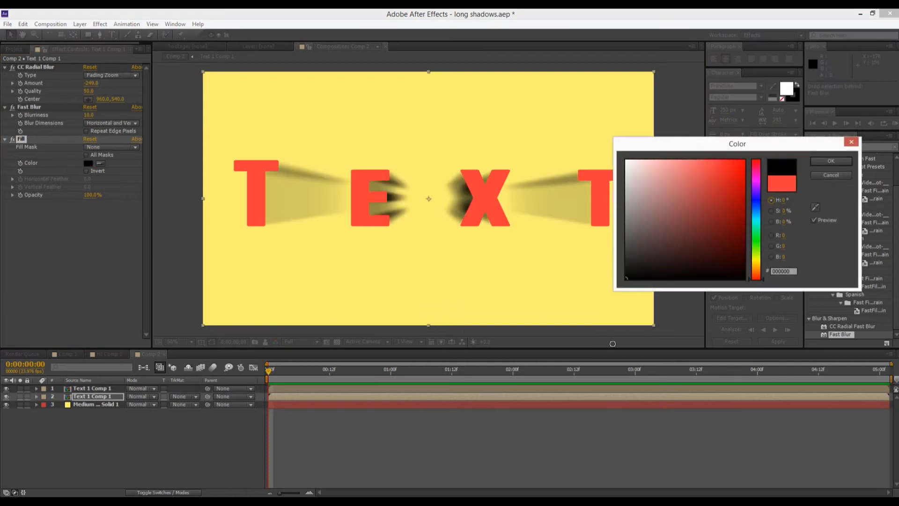
pyautogui.click(832, 162)
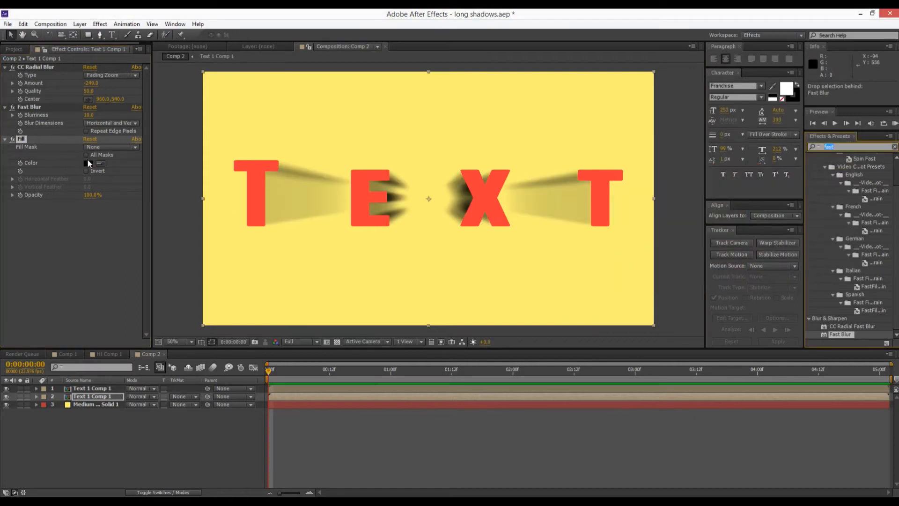
pyautogui.write('radial')
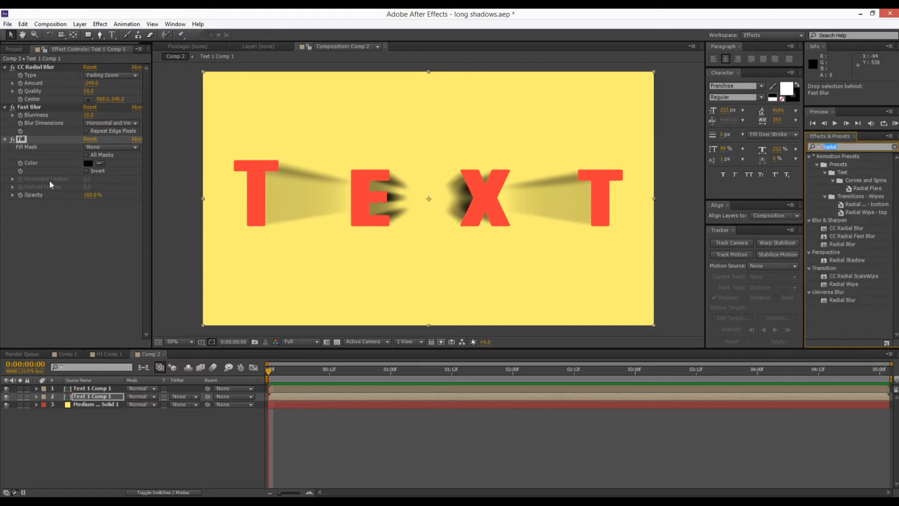
pyautogui.click(55, 260)
pyautogui.hotkey('ctrl', 'z')
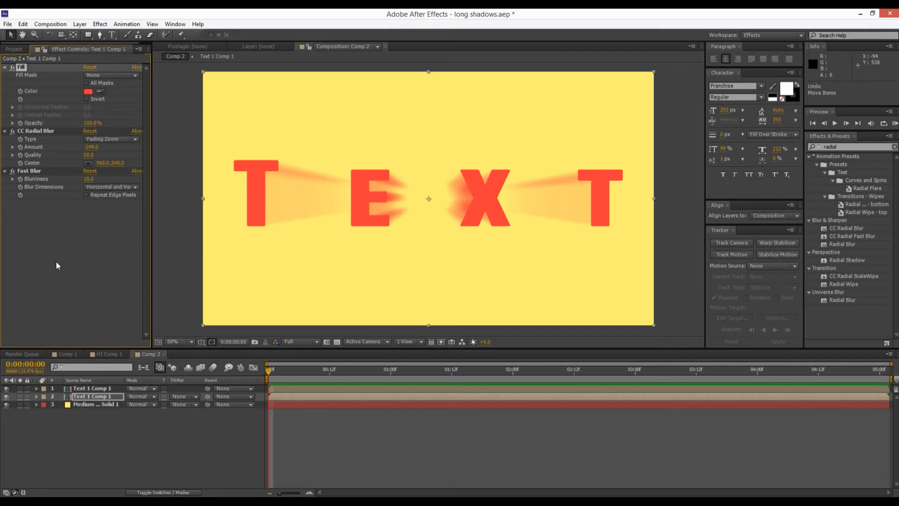
pyautogui.click(55, 260)
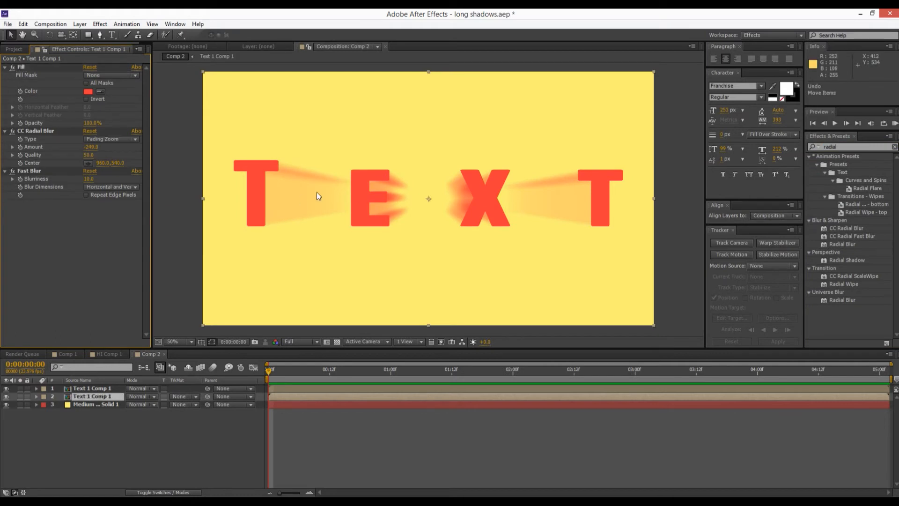
# Find the Curves effect and add it after Fast Blur on the lower text layer.
pyautogui.scroll(1, 431, 255)
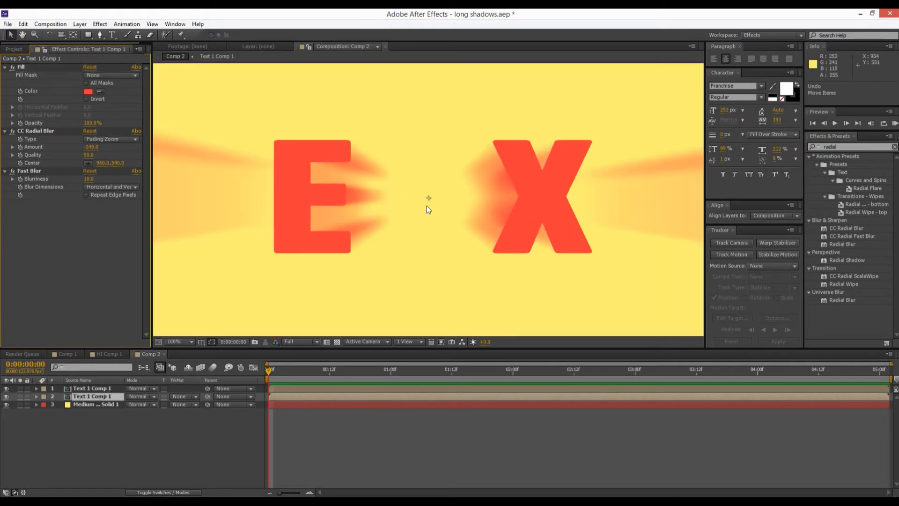
pyautogui.scroll(-1, 414, 203)
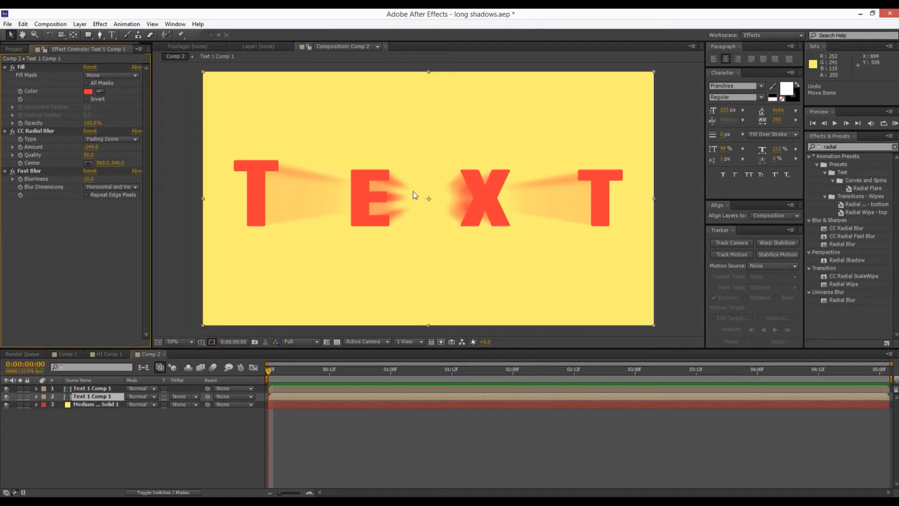
pyautogui.click(866, 146)
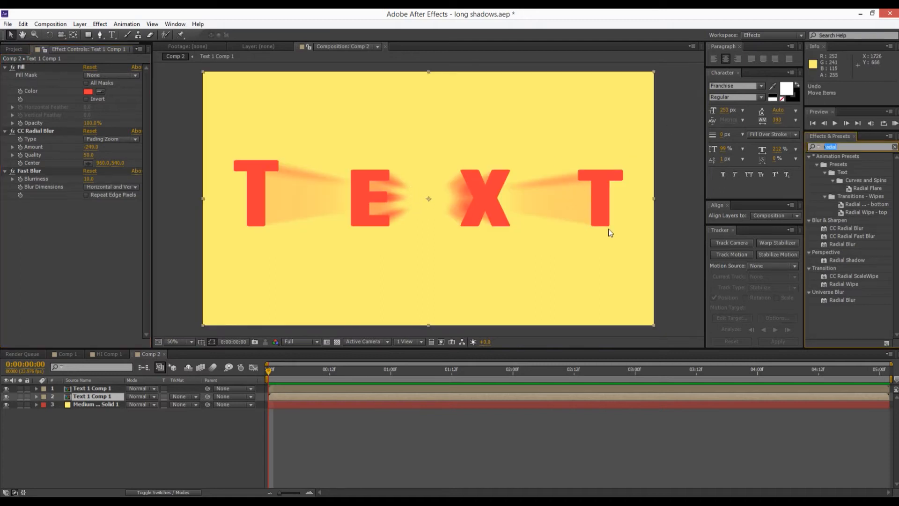
pyautogui.write('curves')
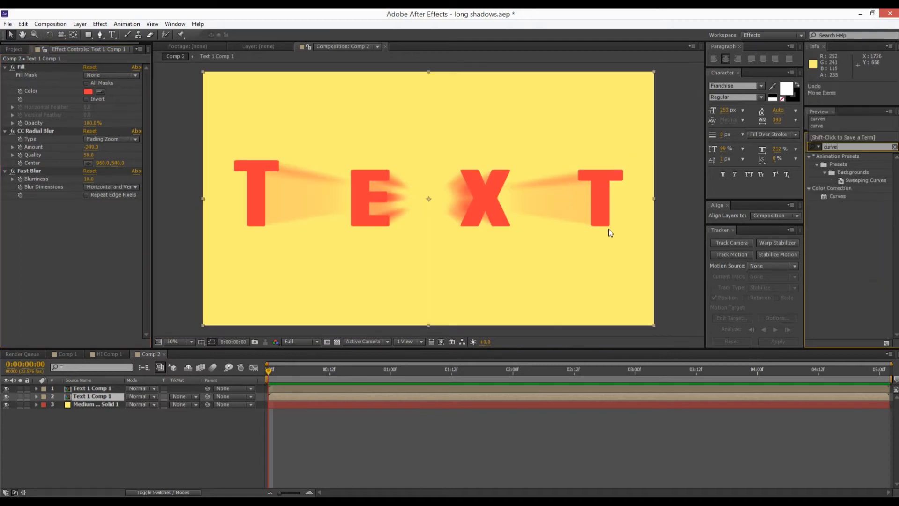
pyautogui.click(838, 196)
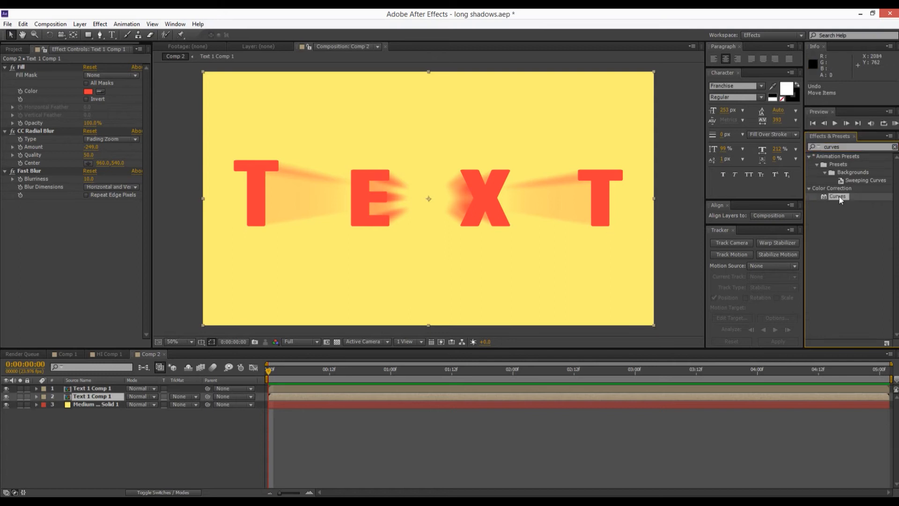
pyautogui.moveTo(790, 214); pyautogui.dragTo(94, 200)
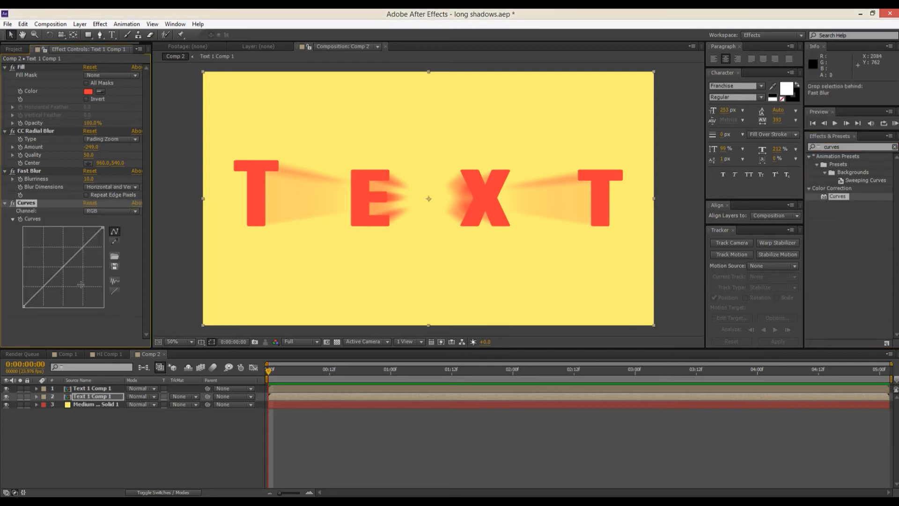
# Switch the Curves channel to Alpha and pull the curve's middle sharply up toward its upper-left corner.
pyautogui.click(117, 214)
pyautogui.click(106, 263)
pyautogui.click(106, 214)
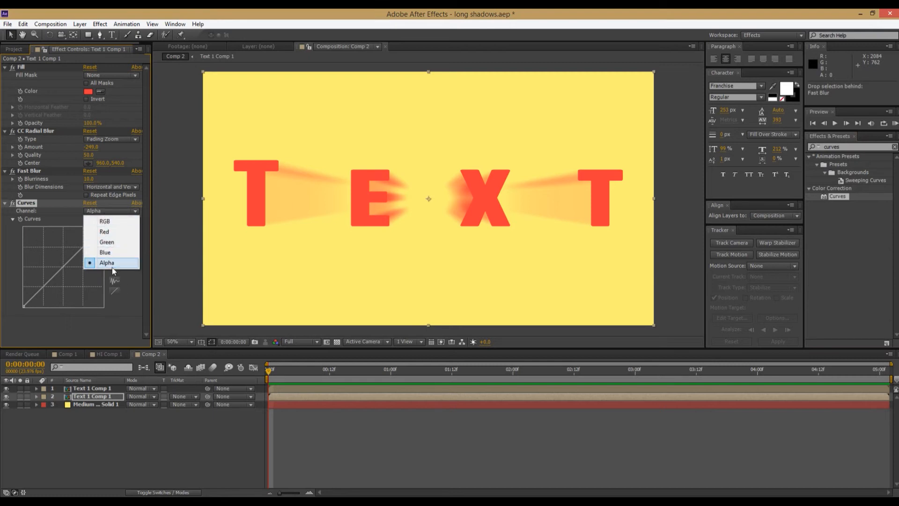
pyautogui.click(90, 263)
pyautogui.moveTo(60, 268); pyautogui.dragTo(26, 250)
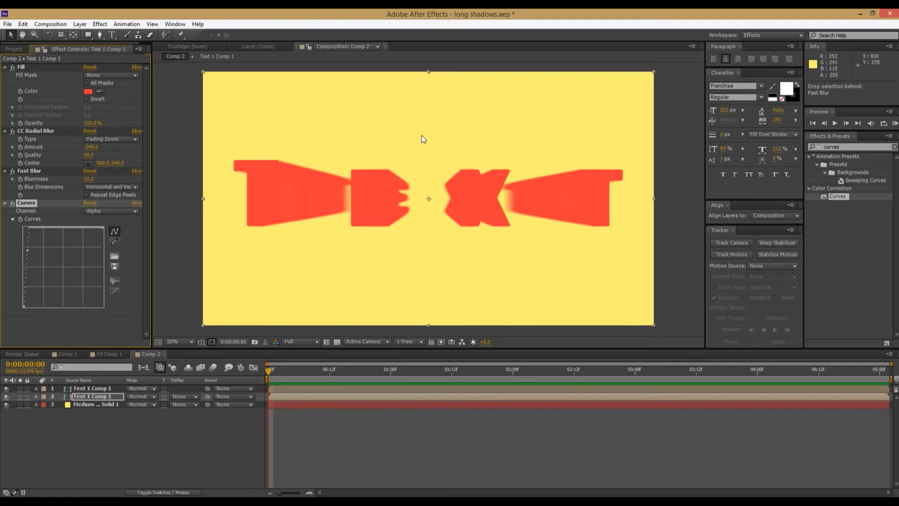
# Set the shadow layer's Fill color to black 000000 and reorder Fill between Fast Blur and Curves.
pyautogui.click(88, 91)
pyautogui.moveTo(721, 256)
pyautogui.mouseDown()
pyautogui.moveTo(719, 273)
pyautogui.moveTo(671, 305)
pyautogui.mouseUp()
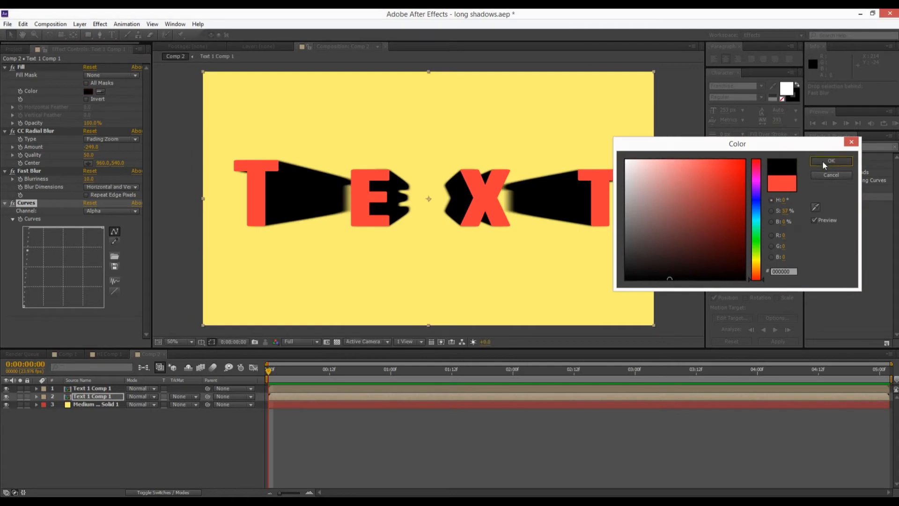
pyautogui.click(827, 164)
pyautogui.moveTo(33, 70); pyautogui.dragTo(41, 184)
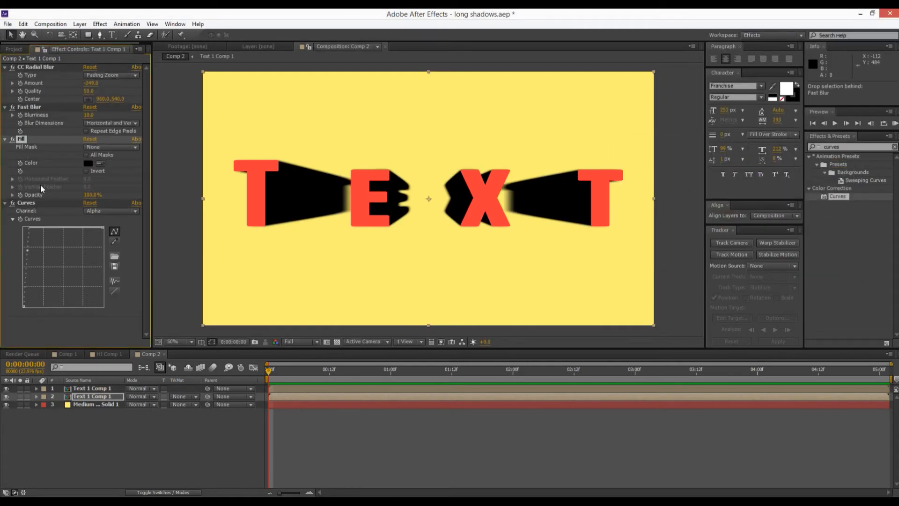
pyautogui.moveTo(29, 233); pyautogui.dragTo(38, 213)
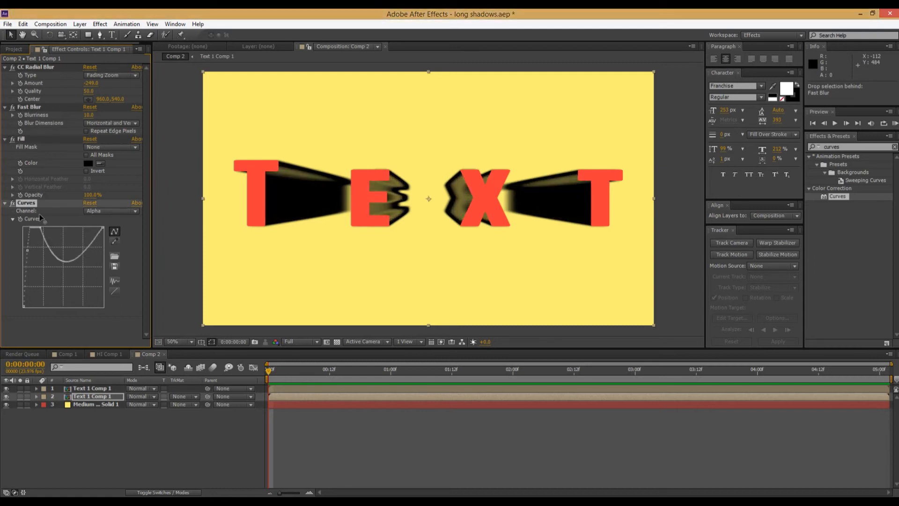
pyautogui.click(115, 290)
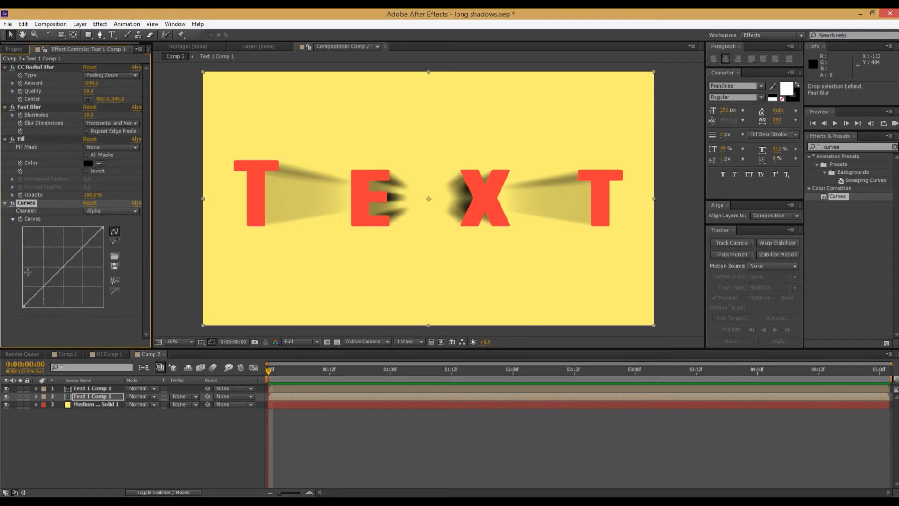
pyautogui.moveTo(62, 270); pyautogui.dragTo(32, 287)
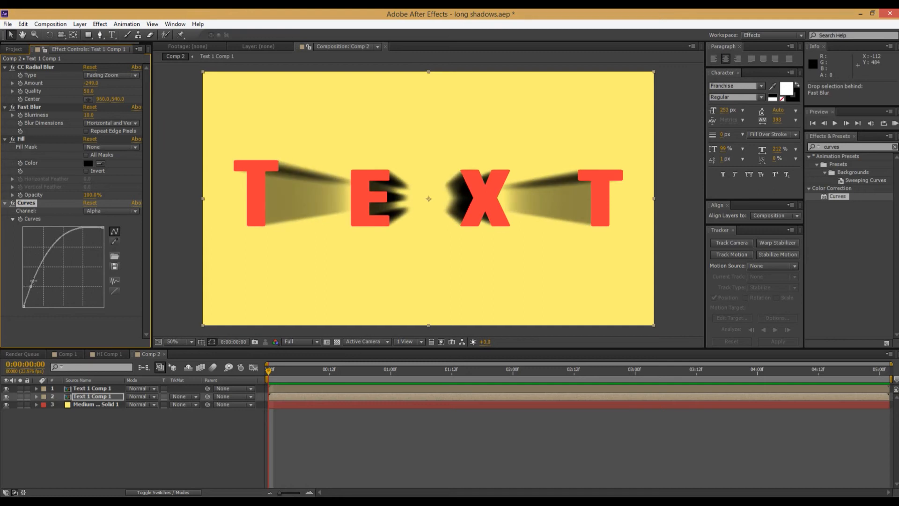
pyautogui.moveTo(32, 279); pyautogui.dragTo(38, 288)
pyautogui.hotkey('ctrl', 'z')
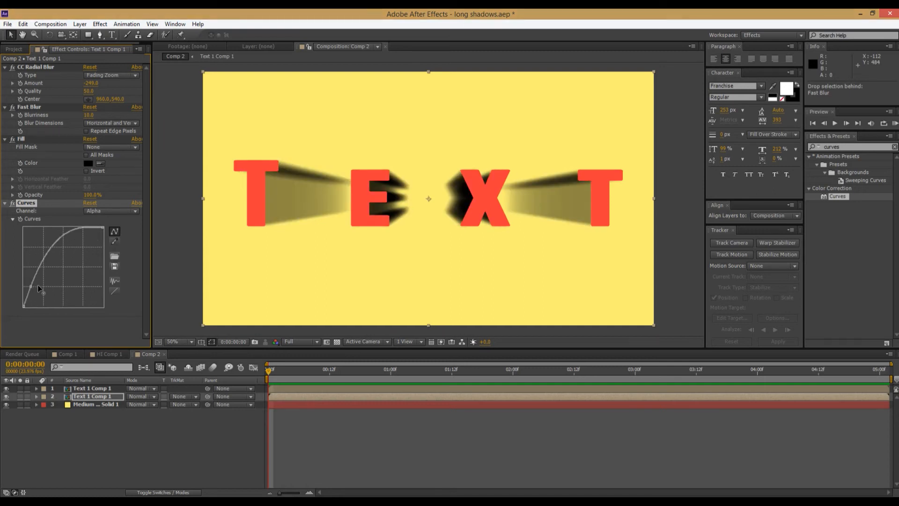
# Reset the Alpha curve to a straight line and raise one point near its upper-left corner for a steep rise.
pyautogui.click(114, 291)
pyautogui.moveTo(67, 271); pyautogui.dragTo(37, 246)
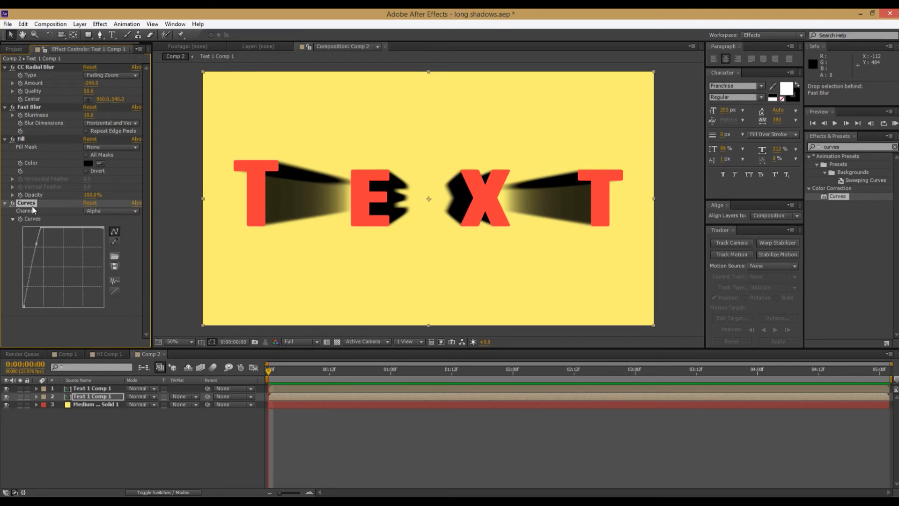
# Find Fast Blur again and add a second instance after Curves on the shadow layer.
pyautogui.scroll(1, 574, 248)
pyautogui.moveTo(576, 249); pyautogui.dragTo(263, 232)
pyautogui.scroll(1, 400, 239)
pyautogui.moveTo(400, 239); pyautogui.dragTo(529, 258)
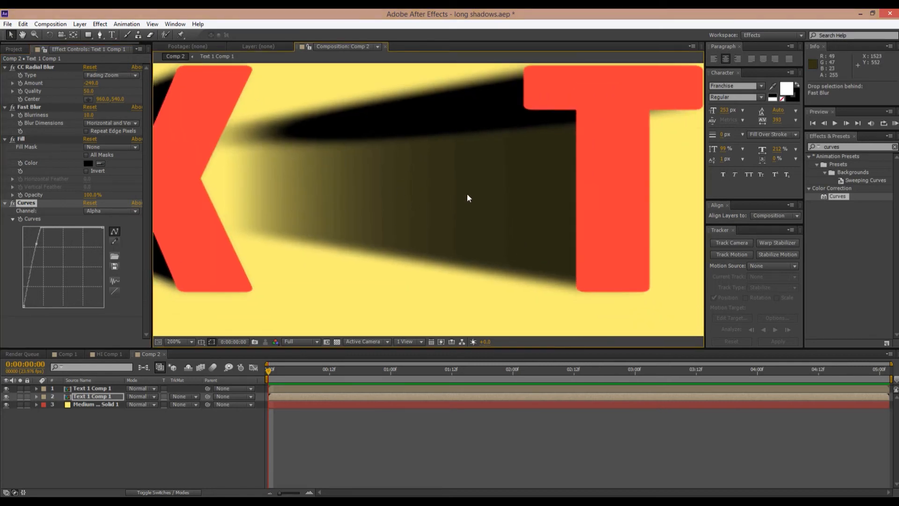
pyautogui.click(855, 148)
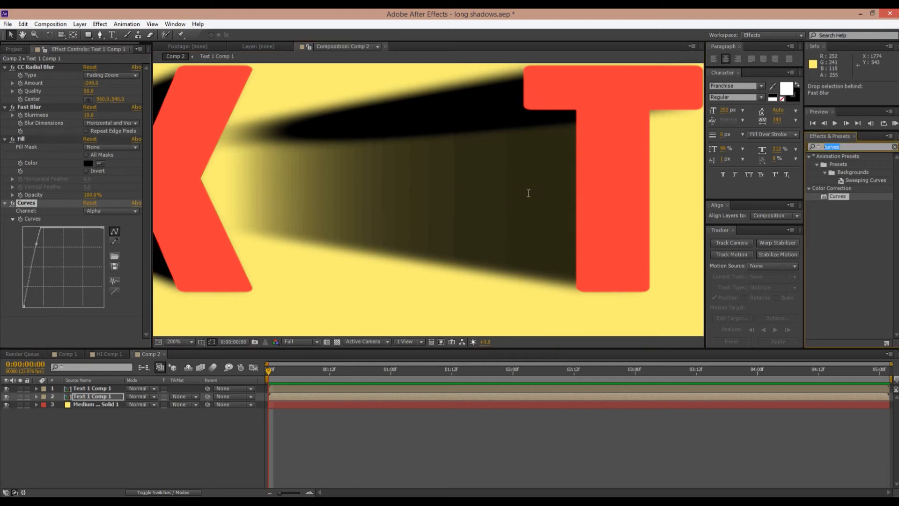
pyautogui.write('fast')
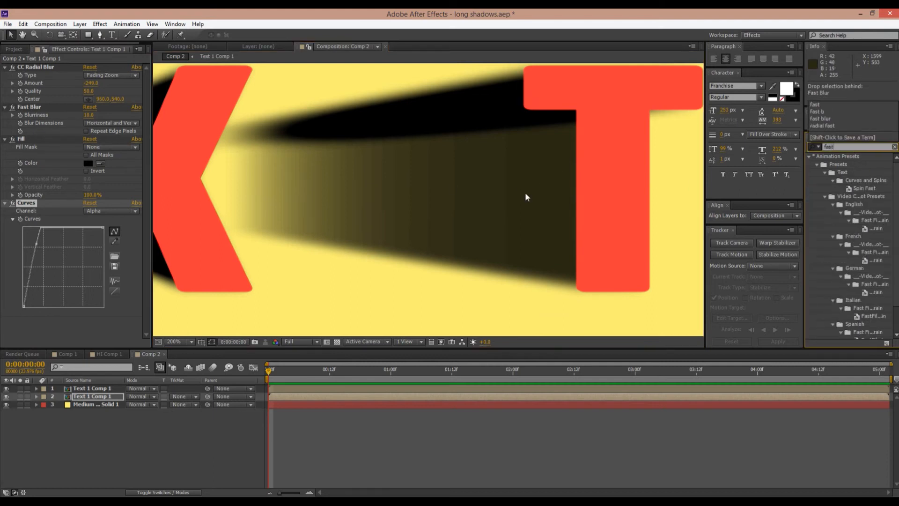
pyautogui.scroll(-3, 866, 263)
pyautogui.moveTo(841, 334); pyautogui.dragTo(115, 304)
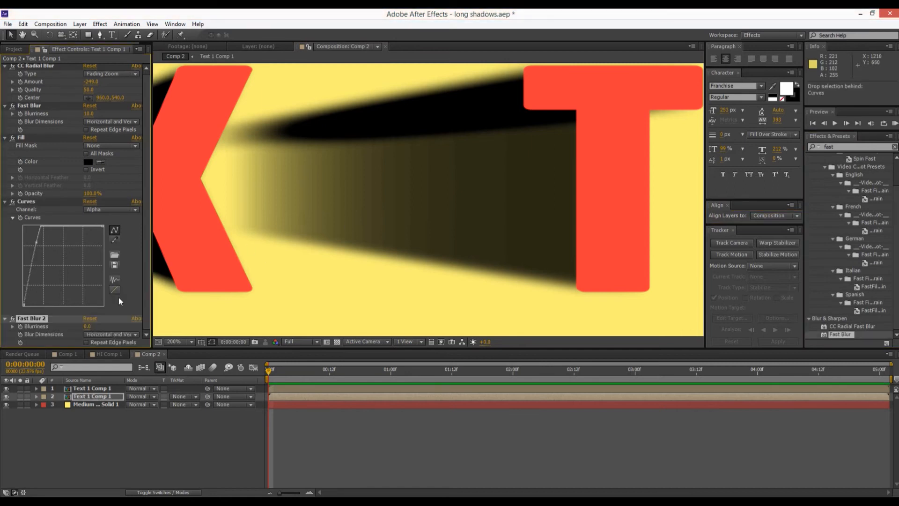
# Set the second Fast Blur's blurriness to 12 and enable Repeat Edge Pixels.
pyautogui.moveTo(84, 324); pyautogui.dragTo(94, 331)
pyautogui.click(106, 345)
pyautogui.scroll(-7, 375, 259)
pyautogui.scroll(3, 362, 273)
pyautogui.moveTo(357, 287); pyautogui.dragTo(476, 299)
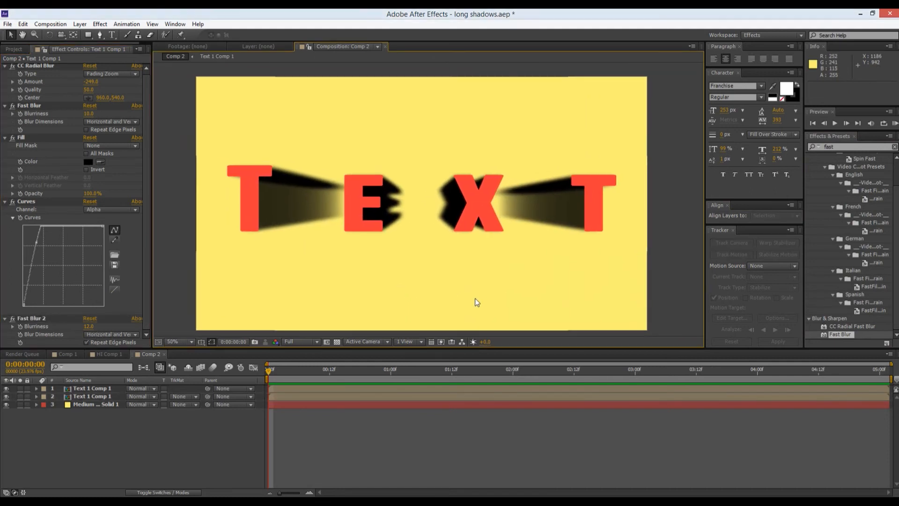
# Create a new null object in Comp 2.
pyautogui.rightClick(115, 446)
pyautogui.moveTo(156, 347)
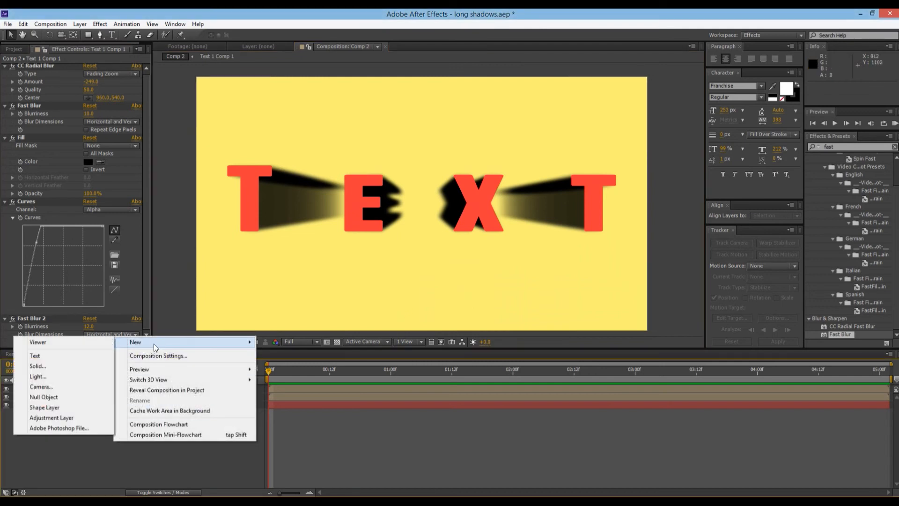
pyautogui.click(91, 398)
# Add the null object and link the shadow layer's CC Radial Blur Center to the null's Position with an expression.
pyautogui.click(89, 396)
pyautogui.click(93, 404)
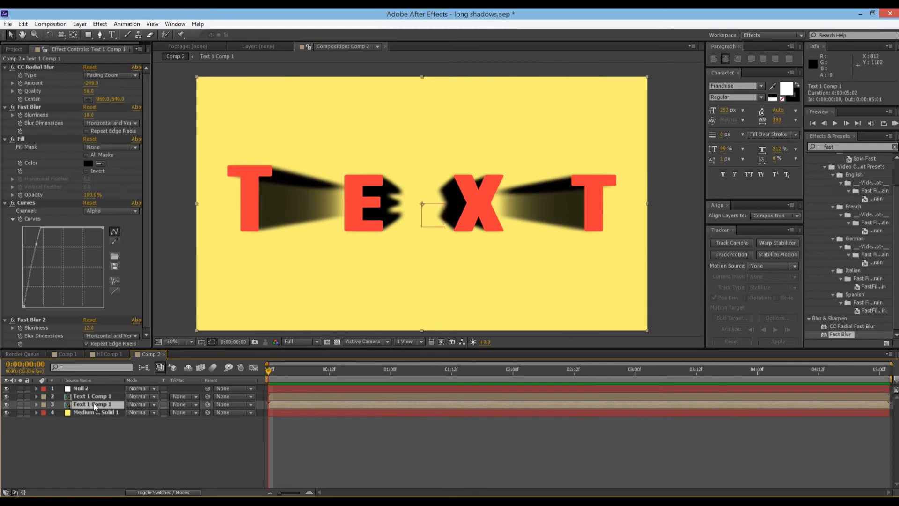
pyautogui.keyDown('alt'); pyautogui.click(20, 99); pyautogui.keyUp('alt')
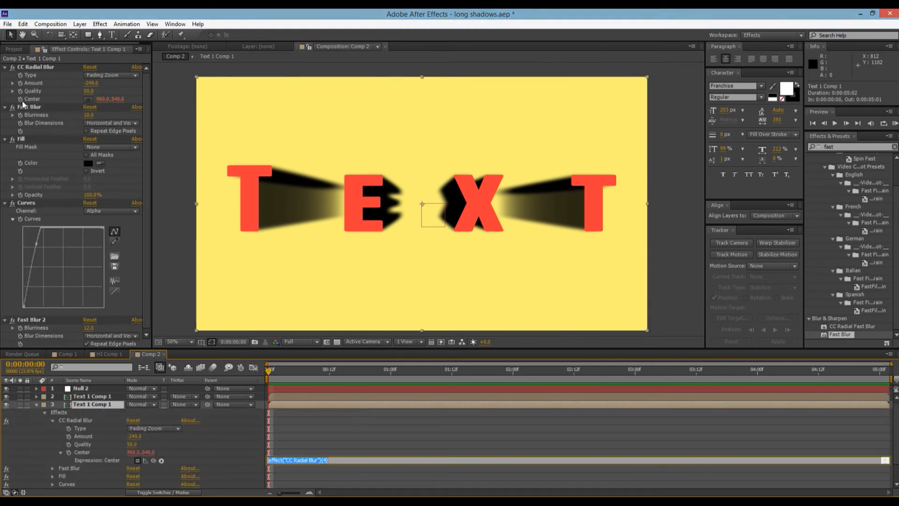
pyautogui.click(102, 388)
pyautogui.press('p')
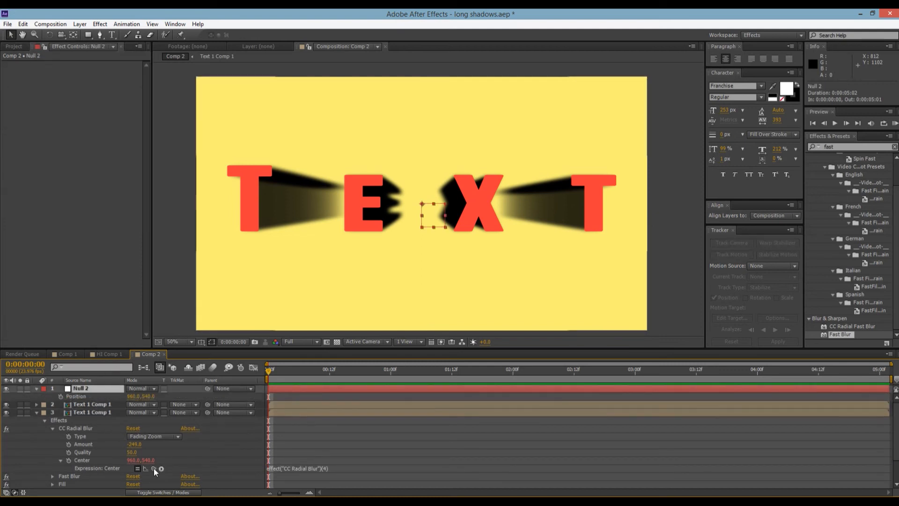
pyautogui.moveTo(154, 468); pyautogui.dragTo(72, 397)
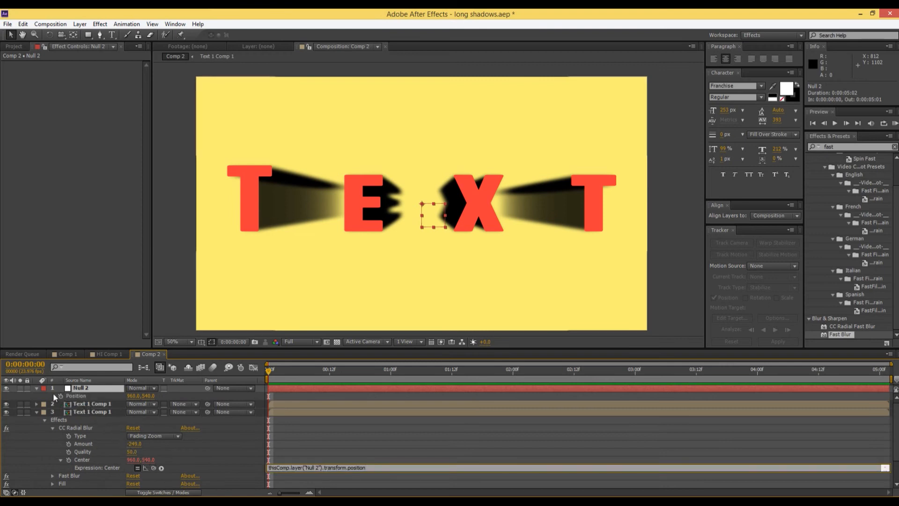
# Set the preview resolution to Quarter and test the shadow direction by moving the null around, ending below the text at about 1070, 1032.
pyautogui.click(96, 387)
pyautogui.moveTo(431, 215); pyautogui.dragTo(486, 139)
pyautogui.click(300, 341)
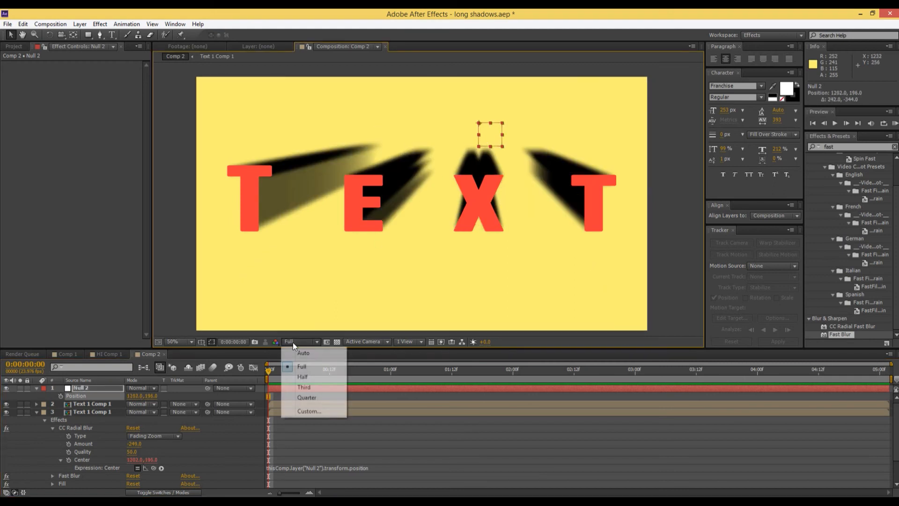
pyautogui.click(306, 397)
pyautogui.moveTo(490, 136); pyautogui.dragTo(288, 401)
pyautogui.moveTo(352, 413); pyautogui.dragTo(457, 327)
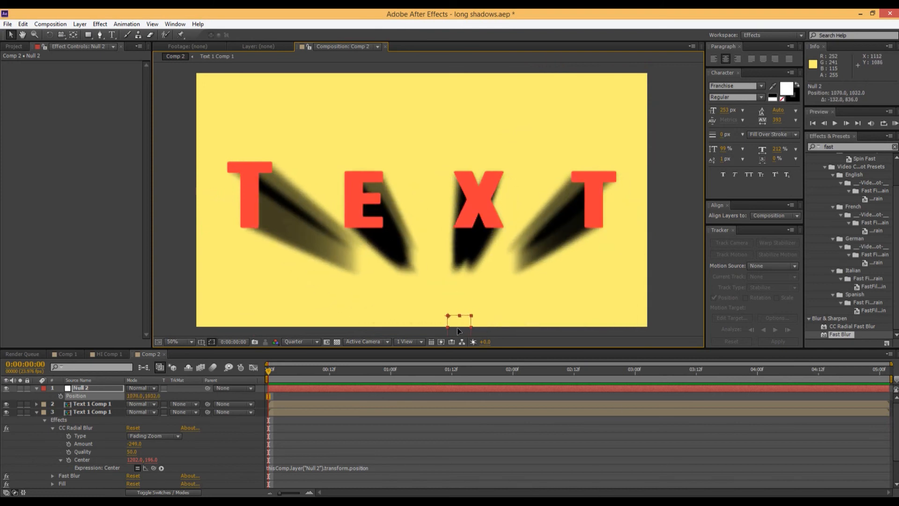
# Adjust the point on the shadow layer's Alpha curve for a steeper rise that makes the shadow solid black.
pyautogui.click(108, 412)
pyautogui.moveTo(33, 246); pyautogui.dragTo(29, 234)
pyautogui.hotkey('ctrl', 'z')
# Move the null above the text to about 808, 94 to redirect the shadow upward.
pyautogui.click(82, 388)
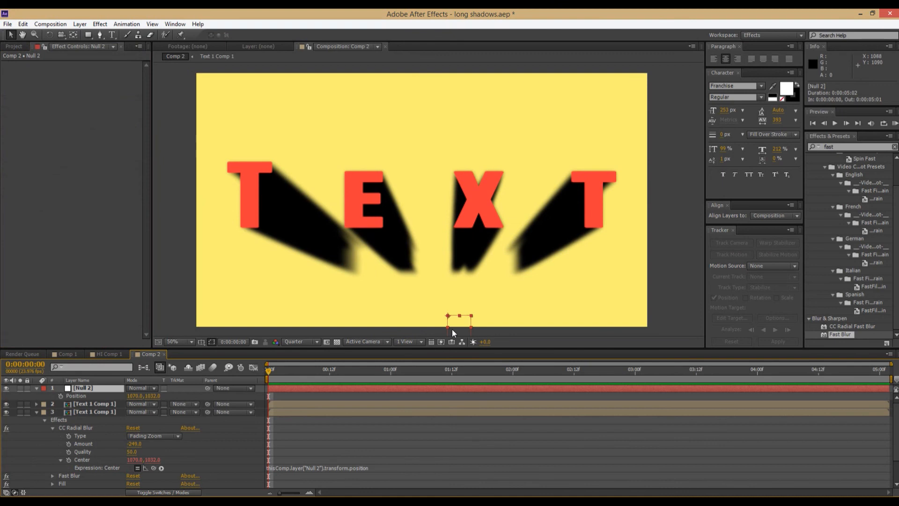
pyautogui.moveTo(451, 328); pyautogui.dragTo(698, 53)
pyautogui.moveTo(505, 36); pyautogui.dragTo(406, 106)
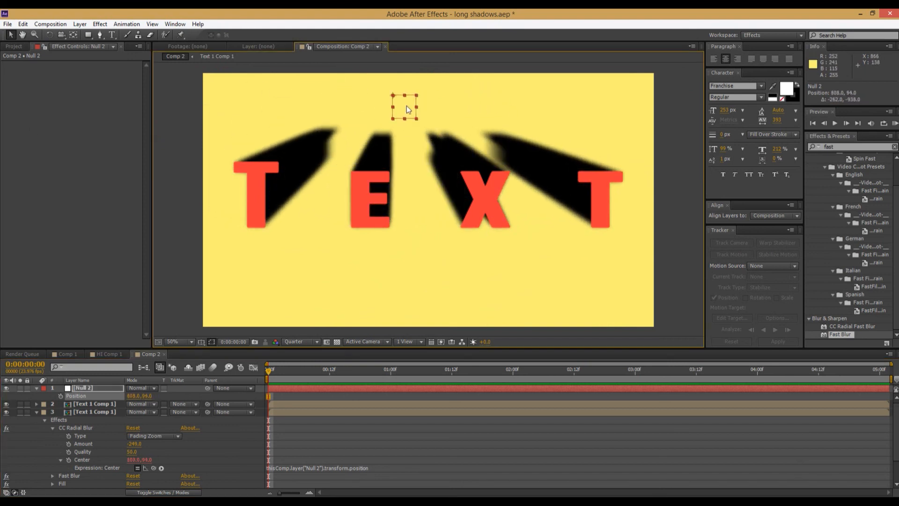